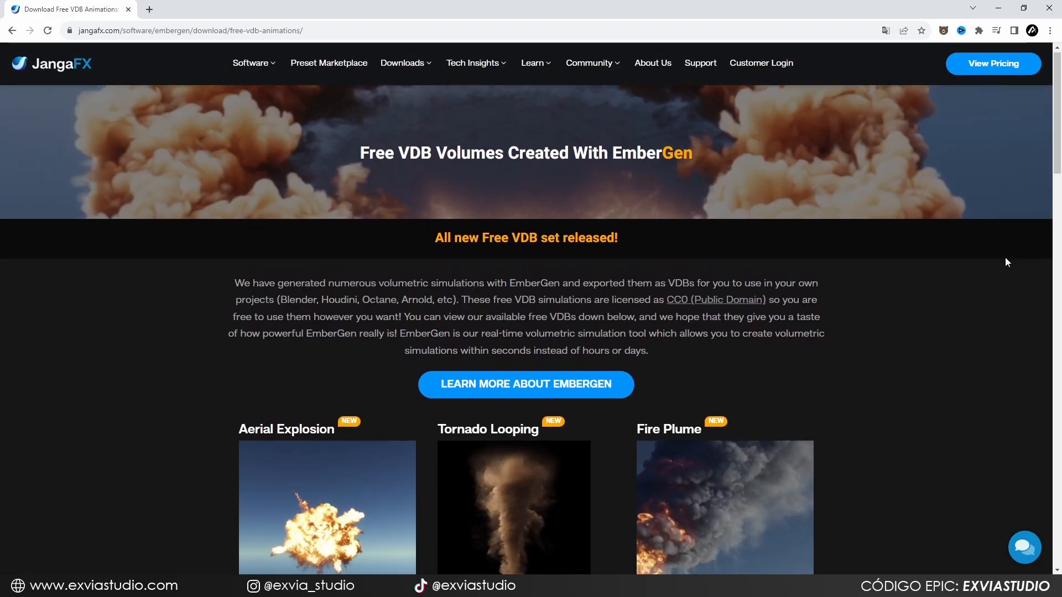
Look through the free EmberGen VDB volumes on the JangaFX download page, including the explosion, smoke, fire and cloud sets
{"action": "scroll", "coordinate": [1005, 260], "scroll_direction": "down", "scroll_amount": 3}
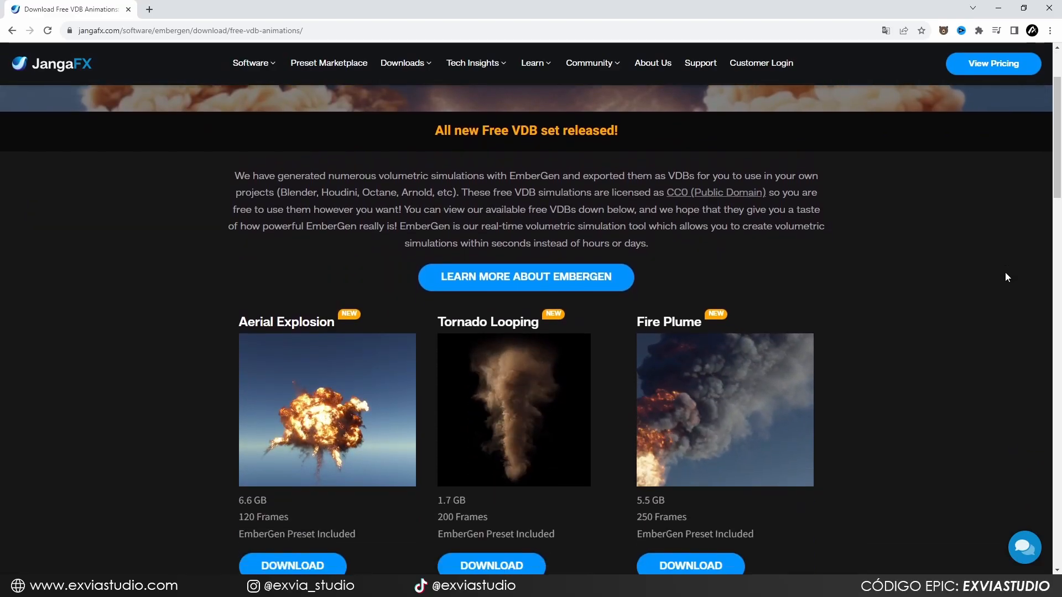
{"action": "scroll", "coordinate": [1005, 277], "scroll_direction": "down", "scroll_amount": 2}
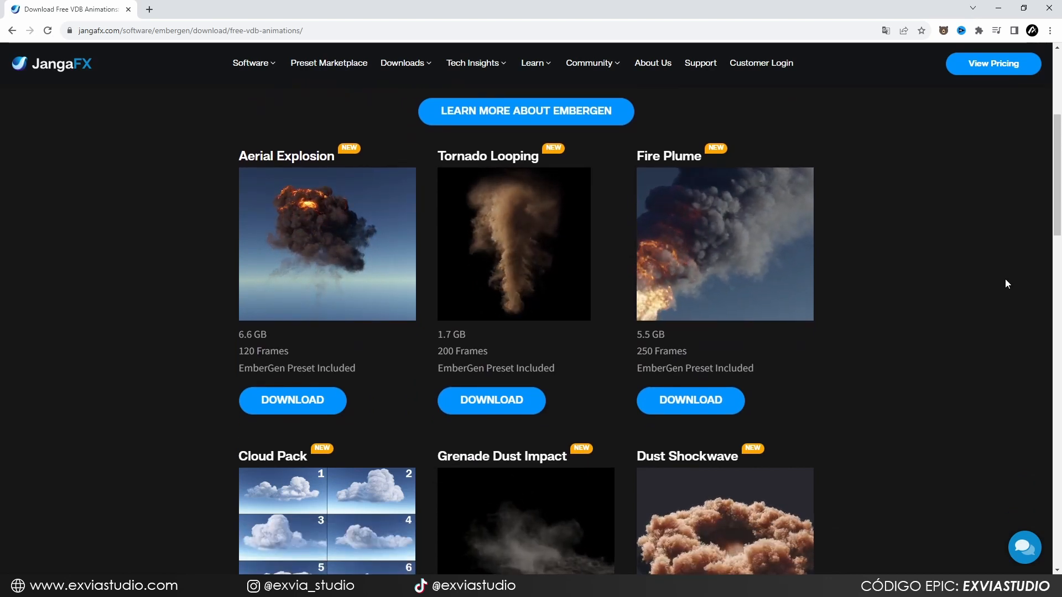
{"action": "scroll", "coordinate": [919, 254], "scroll_direction": "down", "scroll_amount": 1}
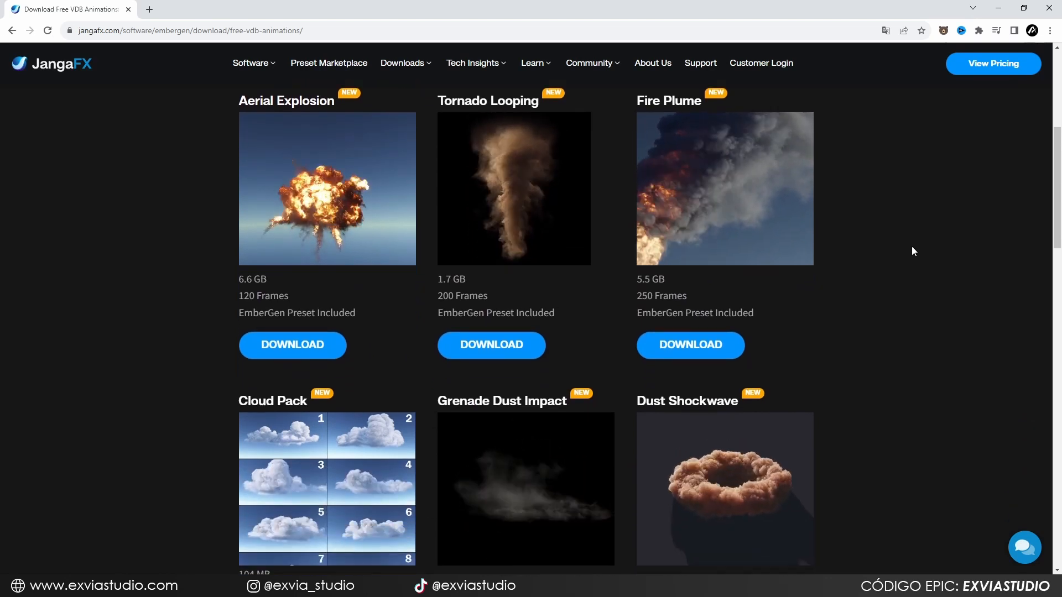
{"action": "scroll", "coordinate": [933, 343], "scroll_direction": "down", "scroll_amount": 2}
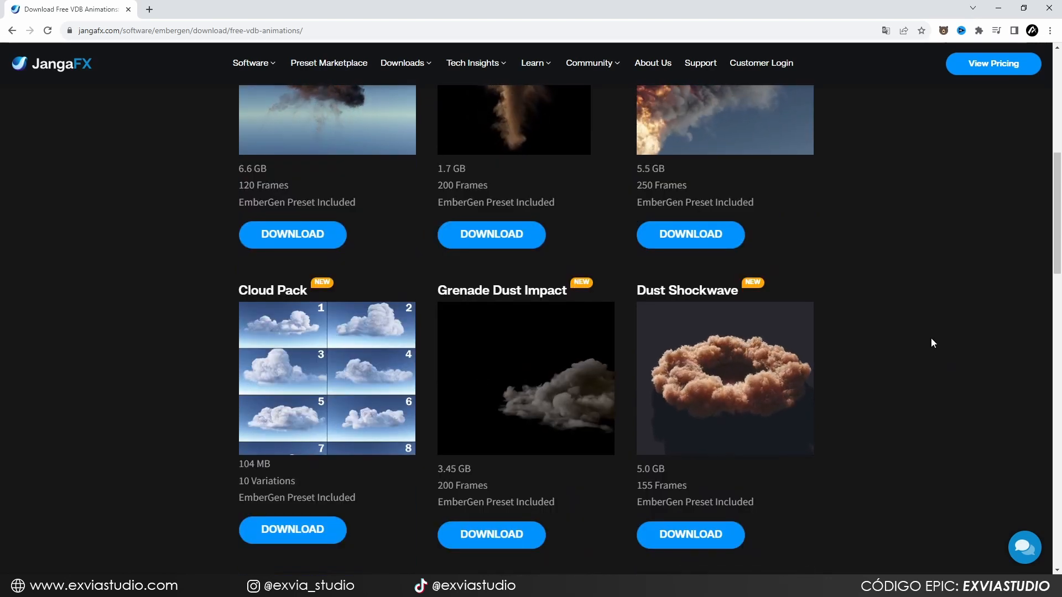
{"action": "scroll", "coordinate": [930, 339], "scroll_direction": "down", "scroll_amount": 10}
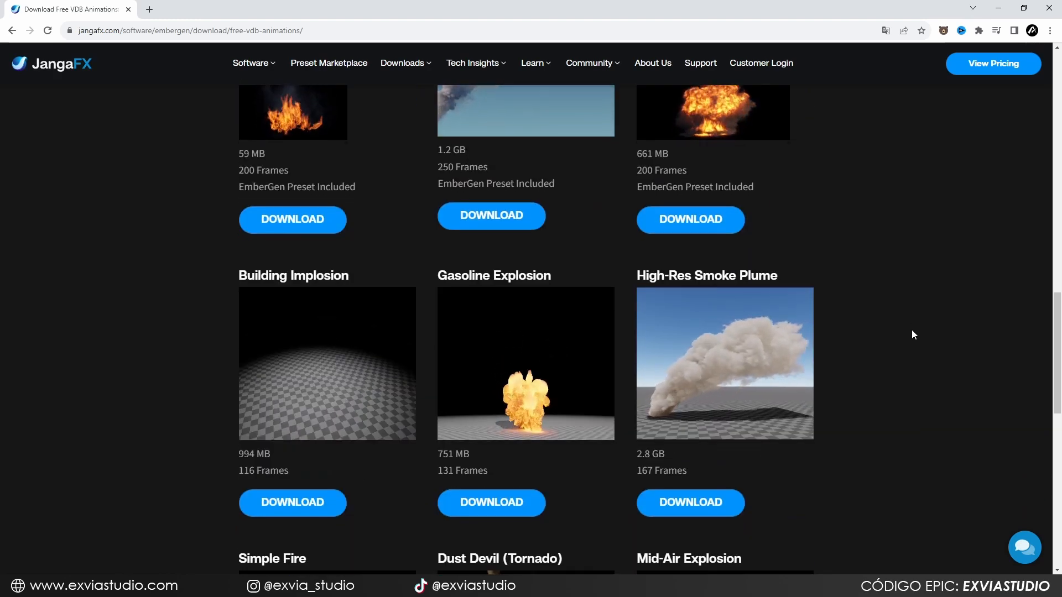
{"action": "scroll", "coordinate": [910, 330], "scroll_direction": "down", "scroll_amount": 2}
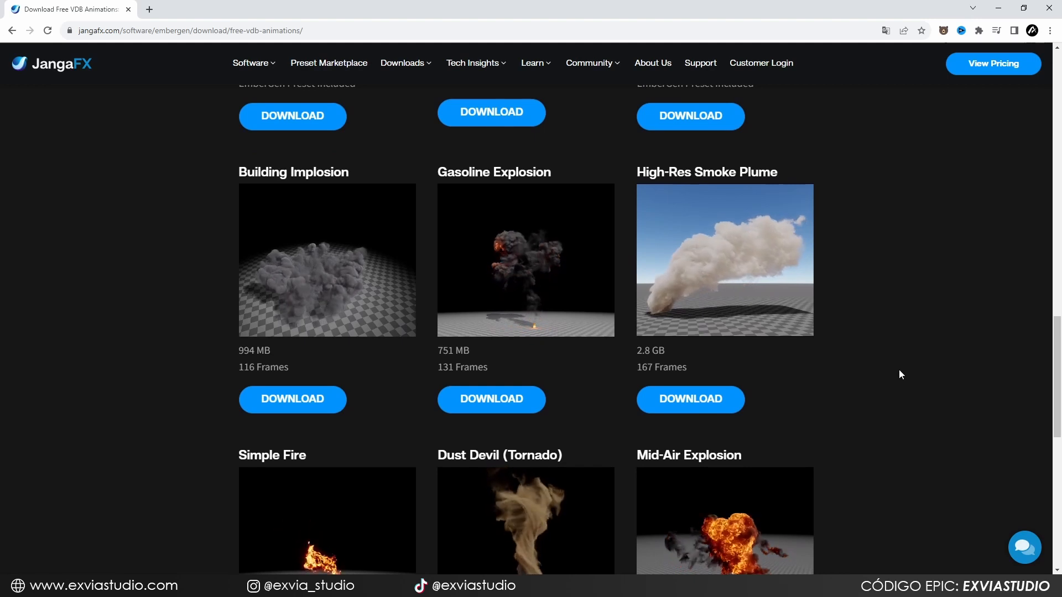
{"action": "scroll", "coordinate": [907, 366], "scroll_direction": "up", "scroll_amount": 5}
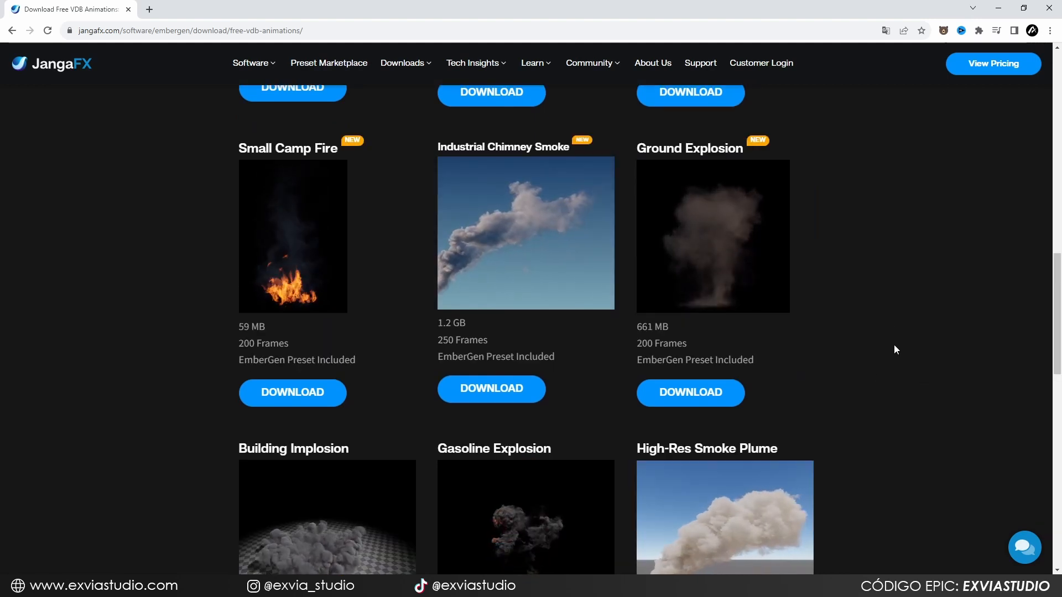
{"action": "scroll", "coordinate": [912, 448], "scroll_direction": "up", "scroll_amount": 4}
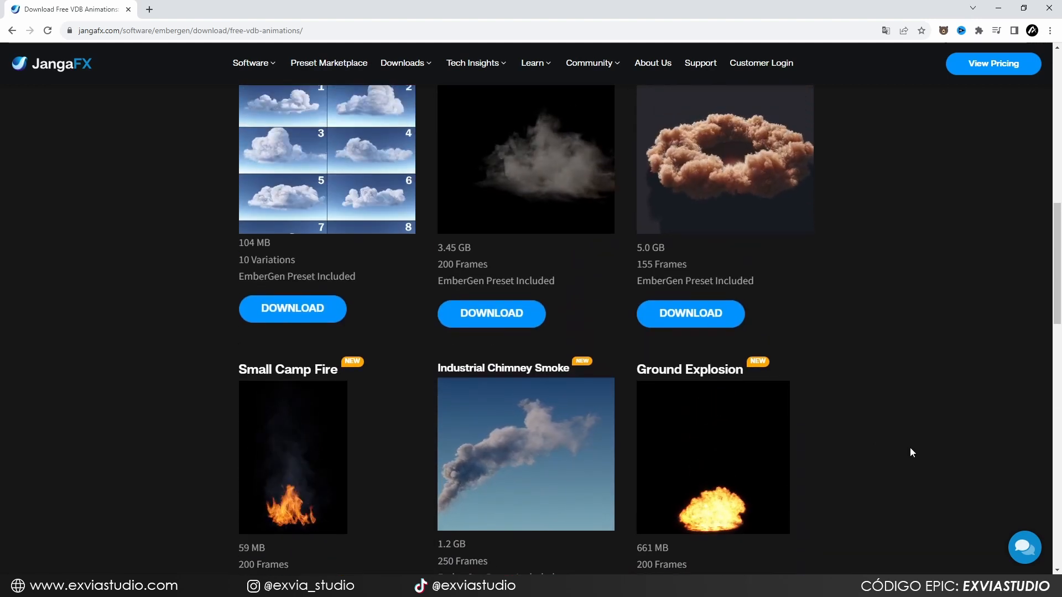
{"action": "scroll", "coordinate": [930, 451], "scroll_direction": "up", "scroll_amount": 10}
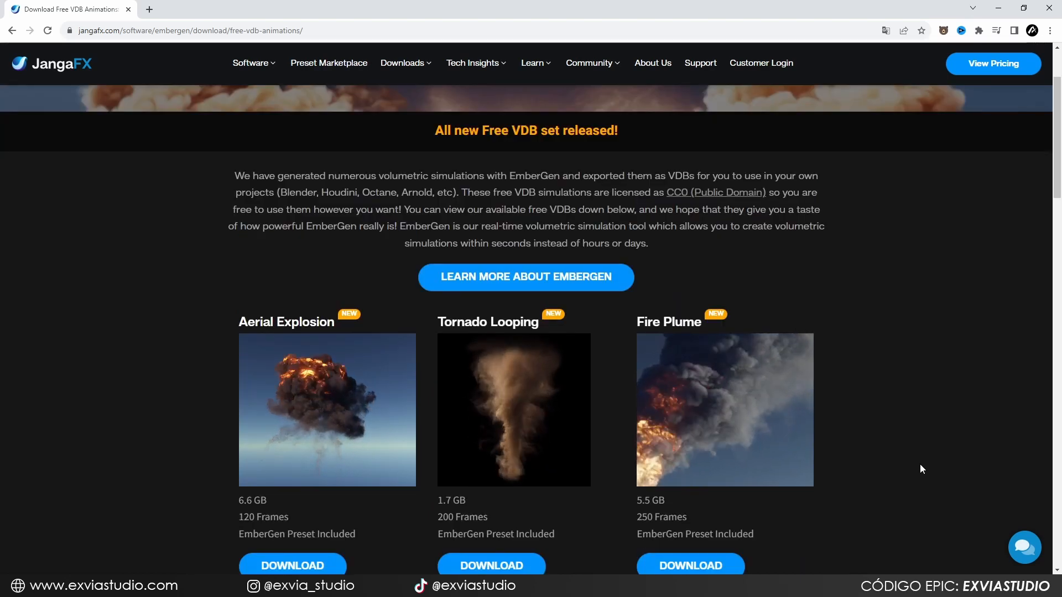
{"action": "scroll", "coordinate": [917, 453], "scroll_direction": "down", "scroll_amount": 3}
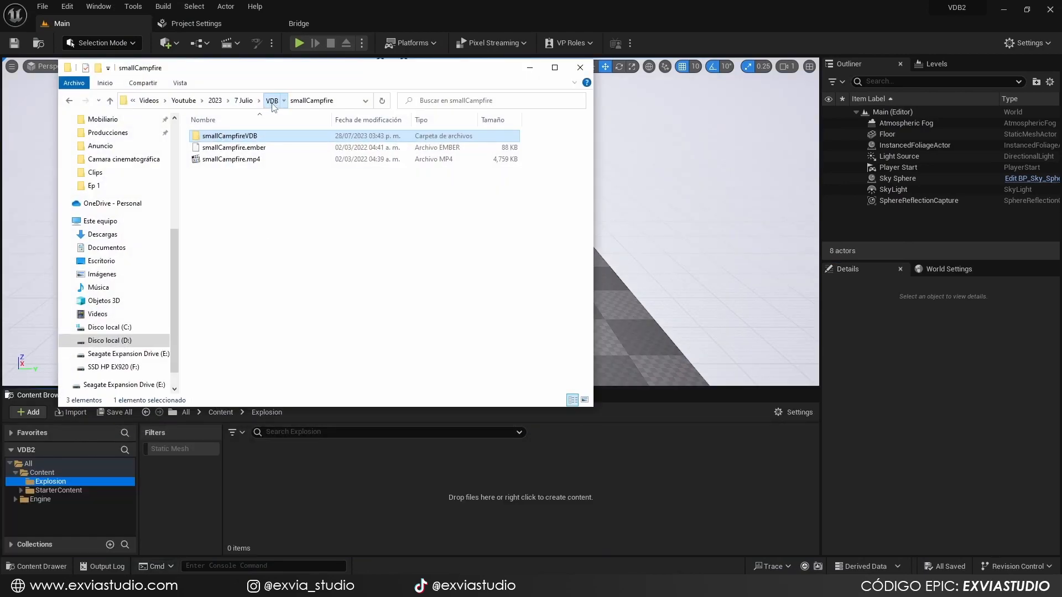
Import embergen_gasoline_explosion_a_0.vdb from the Gasoline_Explosion_01 folder as a sequence into the Explosion content folder, mapping density, temperature and flames to Attributes A
{"action": "left_click", "coordinate": [272, 101]}
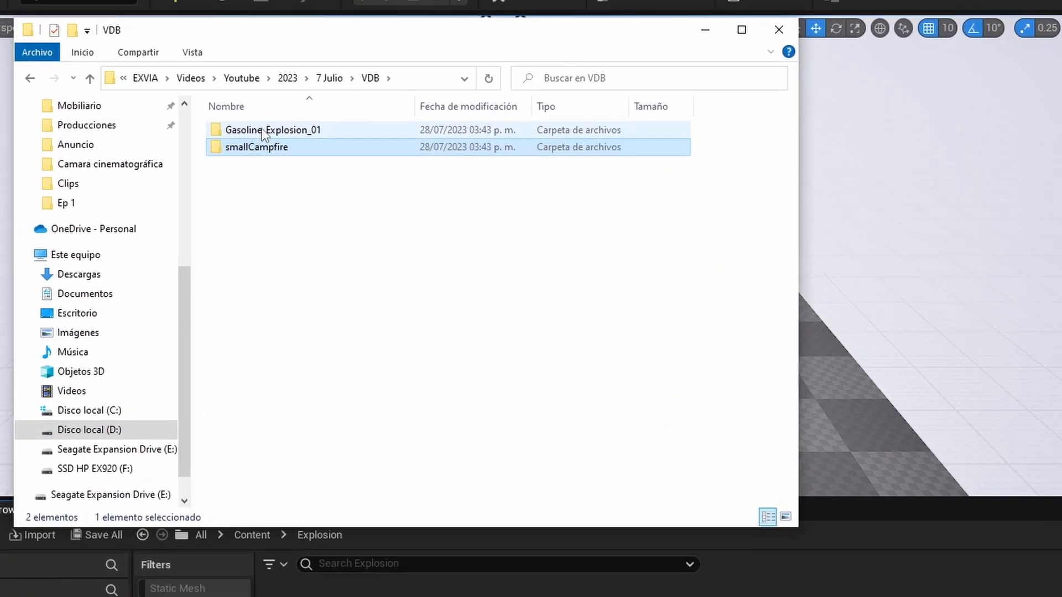
{"action": "left_click", "coordinate": [264, 128]}
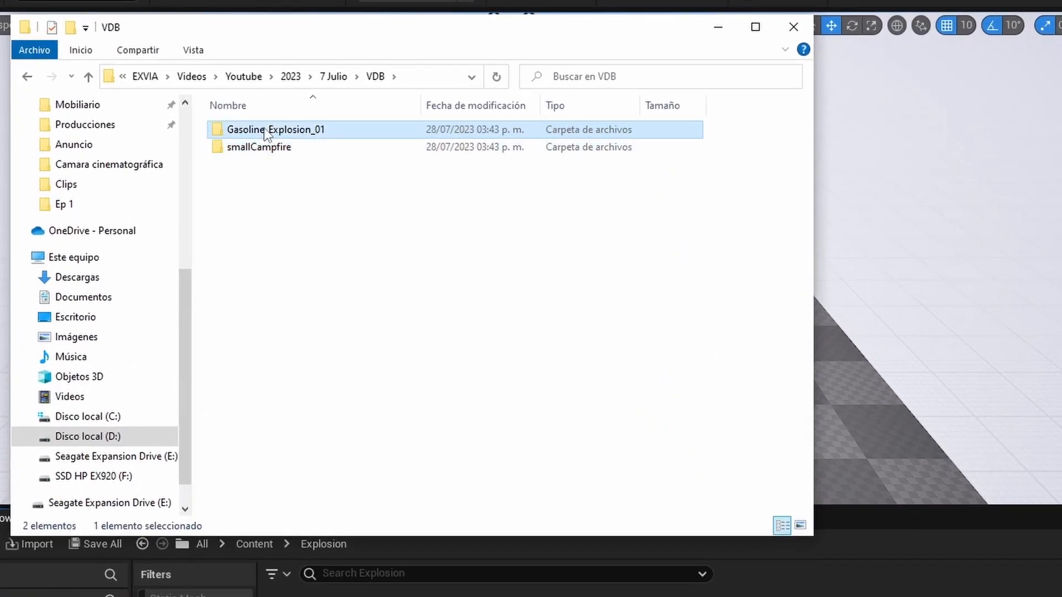
{"action": "double_click", "coordinate": [315, 131]}
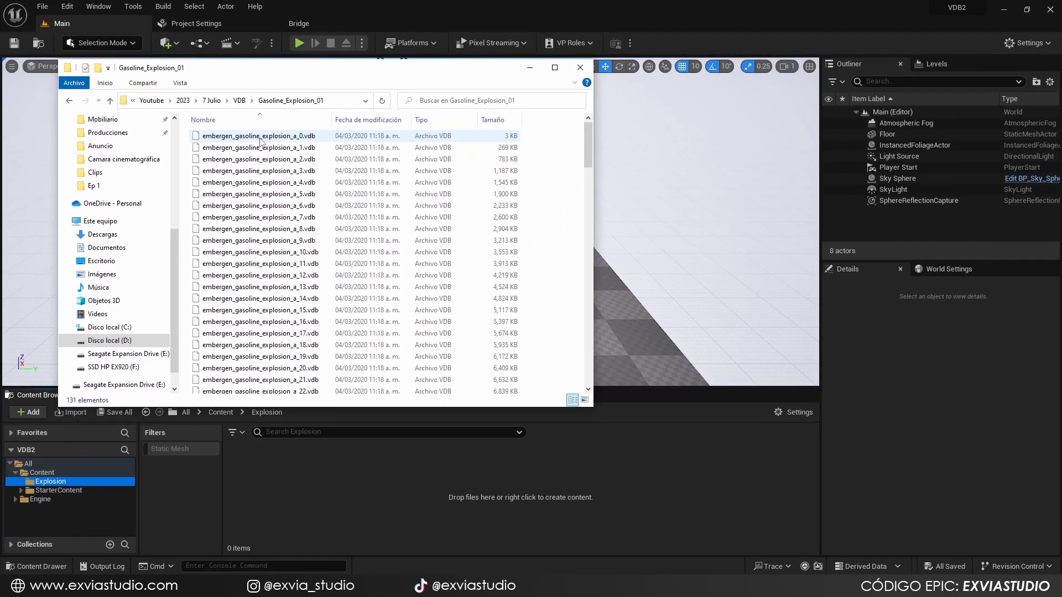
{"action": "left_click_drag", "start_coordinate": [260, 142], "coordinate": [479, 506]}
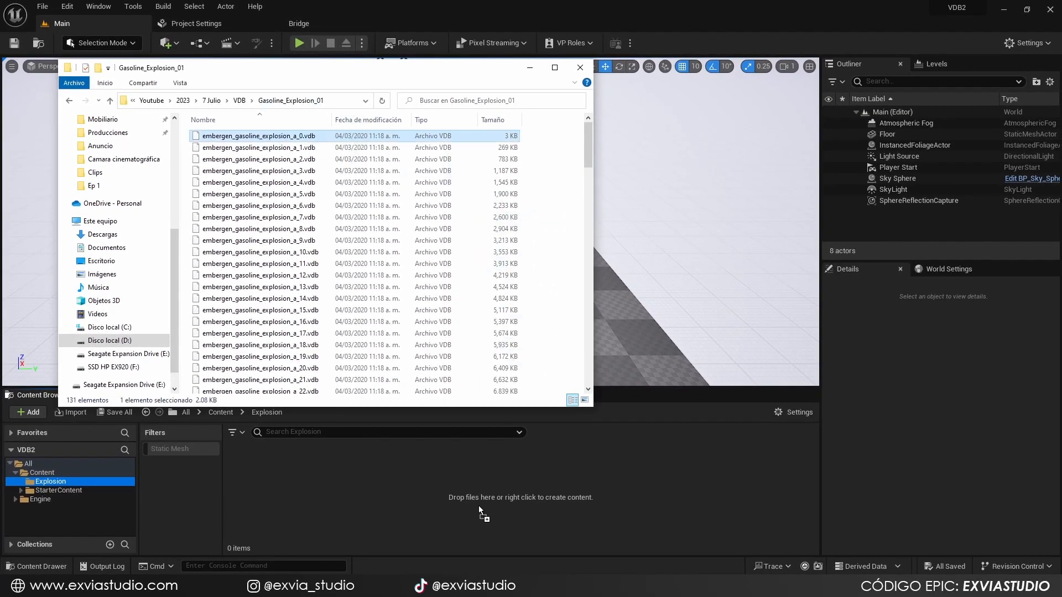
{"action": "left_click", "coordinate": [609, 89]}
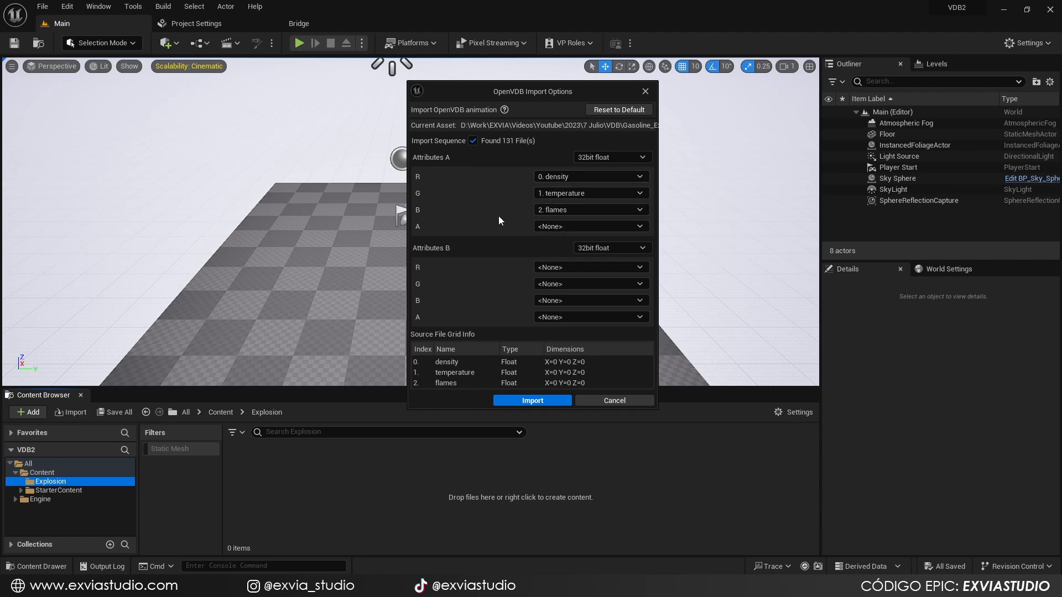
{"action": "left_click", "coordinate": [505, 402]}
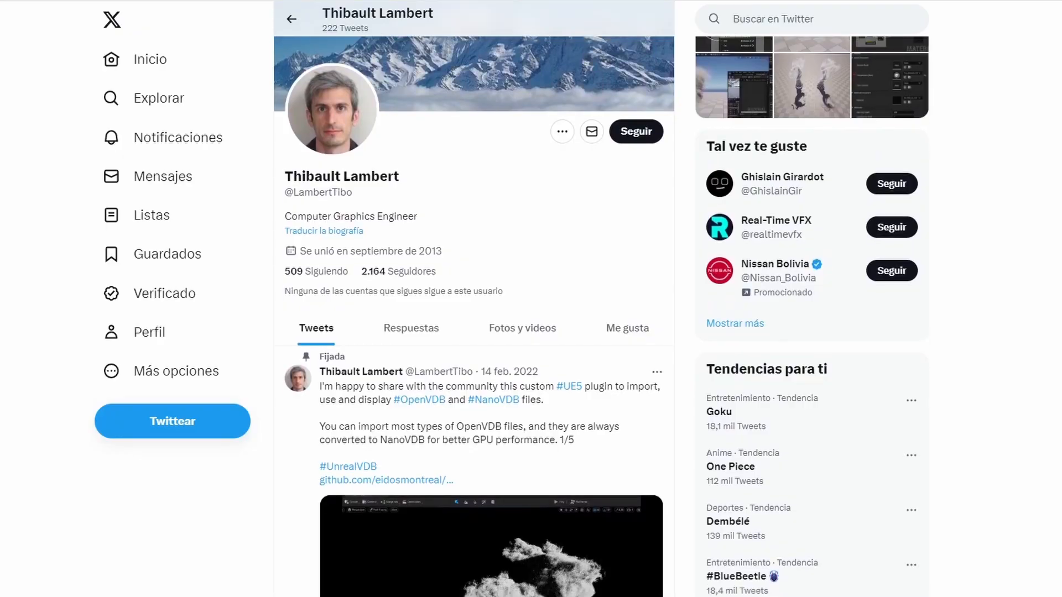
{"action": "scroll", "coordinate": [584, 528], "scroll_direction": "down", "scroll_amount": 2}
{"action": "scroll", "coordinate": [584, 527], "scroll_direction": "down", "scroll_amount": 3}
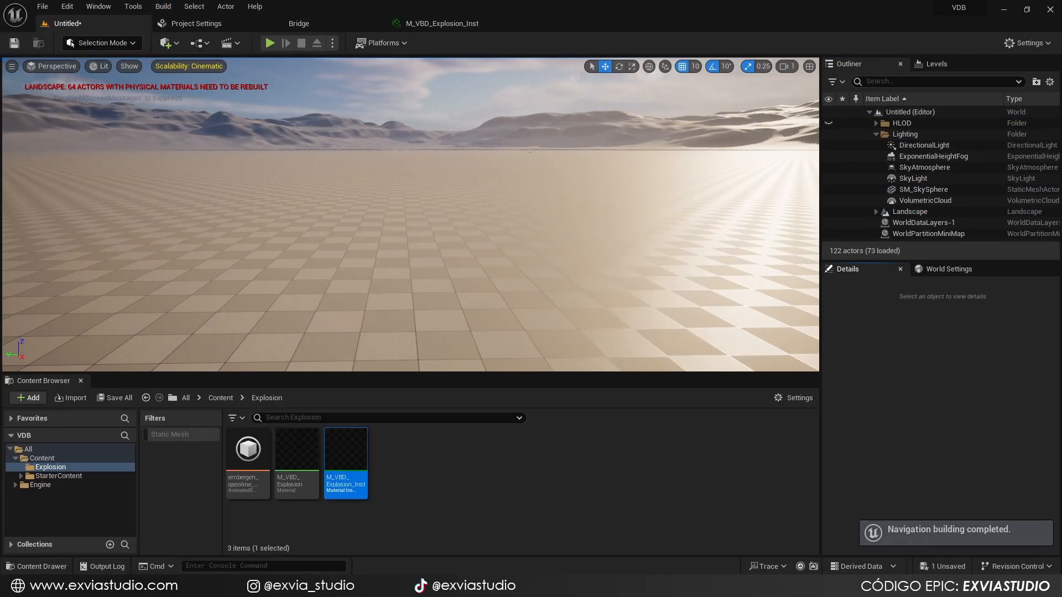
Search the placeable actors for "hetero" and add the matching heterogeneous volume actor to the level
{"action": "left_click", "coordinate": [167, 43]}
{"action": "mouse_move", "coordinate": [216, 220]}
{"action": "type", "text": "hetero"}
{"action": "left_click", "coordinate": [329, 237]}
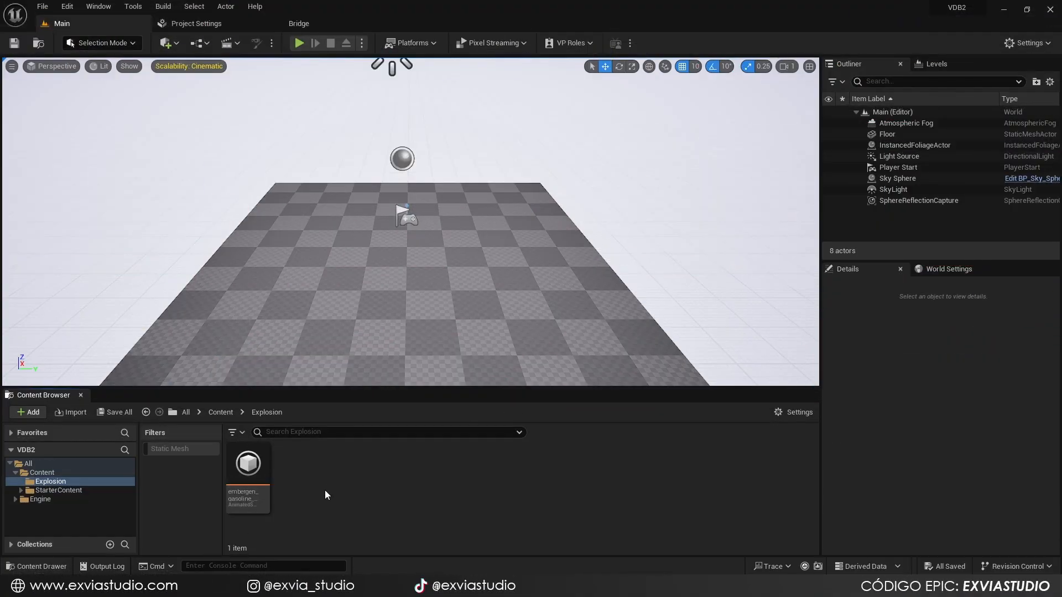
Create a material named M_VDB_Explosion in the Explosion content folder
{"action": "right_click", "coordinate": [351, 487]}
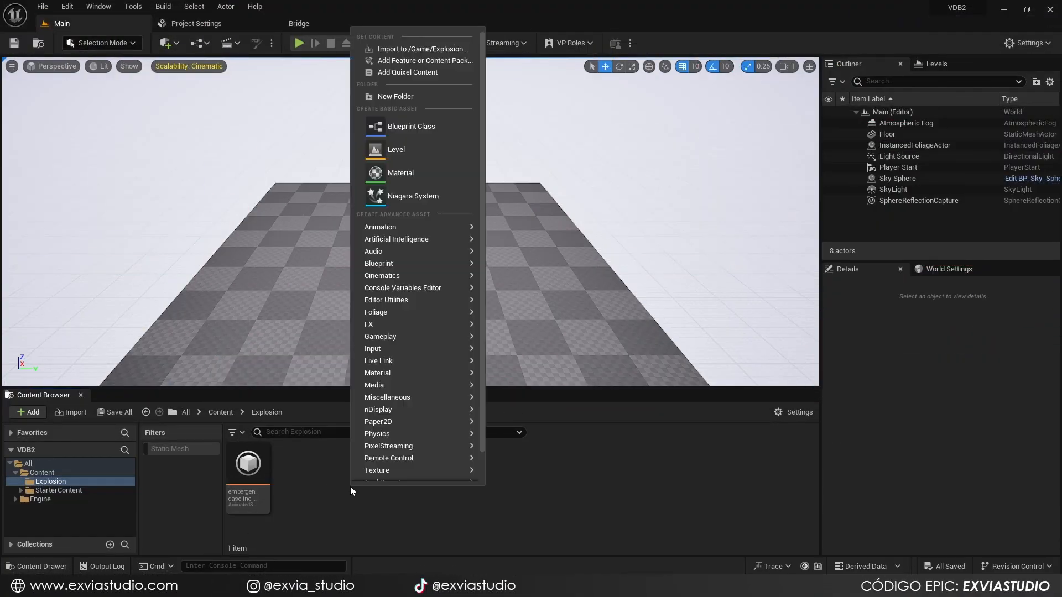
{"action": "left_click", "coordinate": [414, 174]}
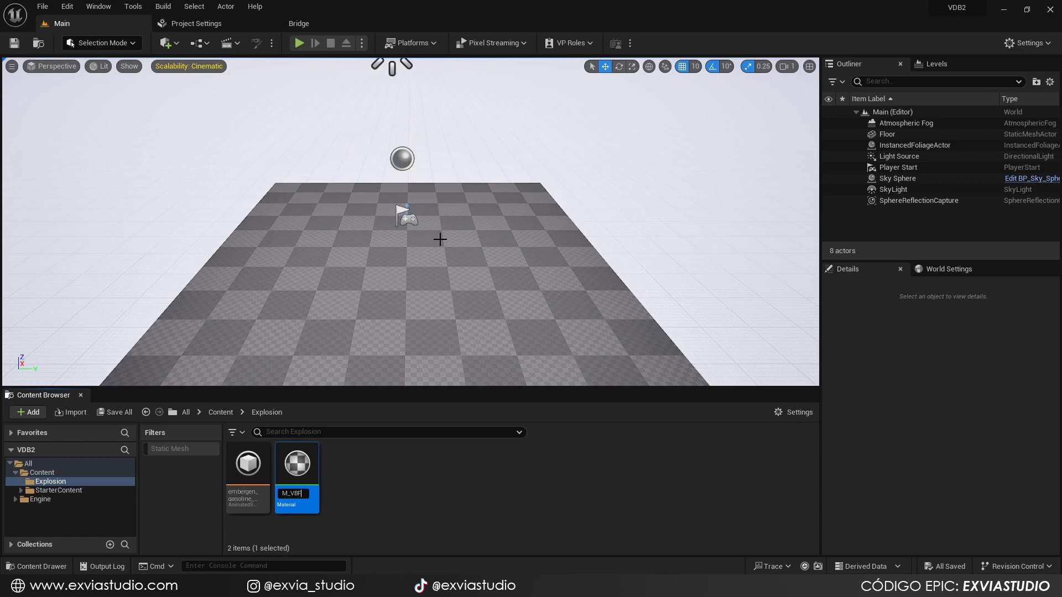
{"action": "type", "text": "M_VDB_E"}
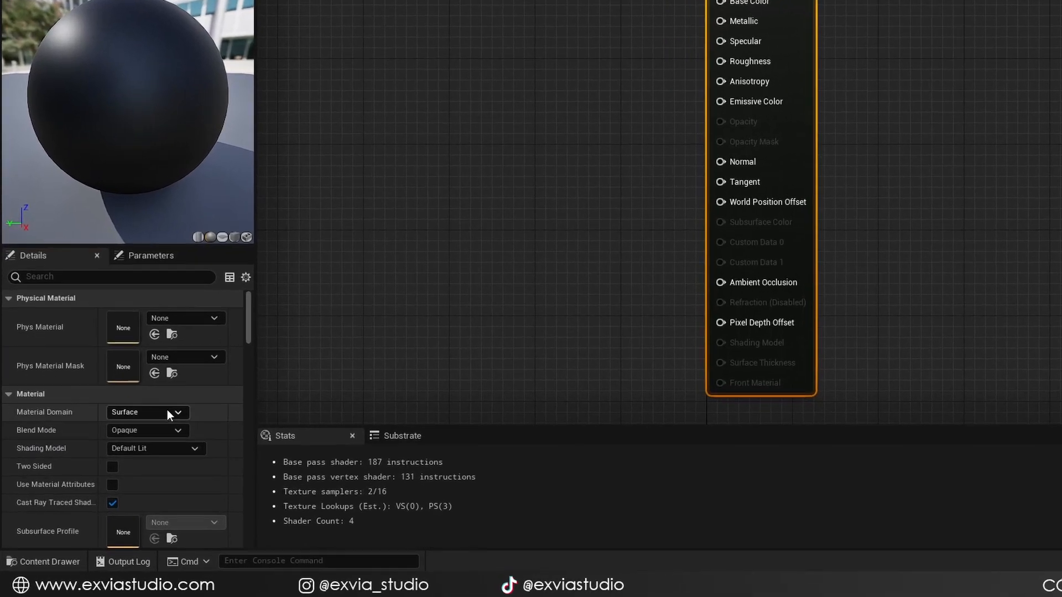
Set the M_VDB_Explosion material's domain to Volume and its blend mode to Additive
{"action": "left_click", "coordinate": [145, 443]}
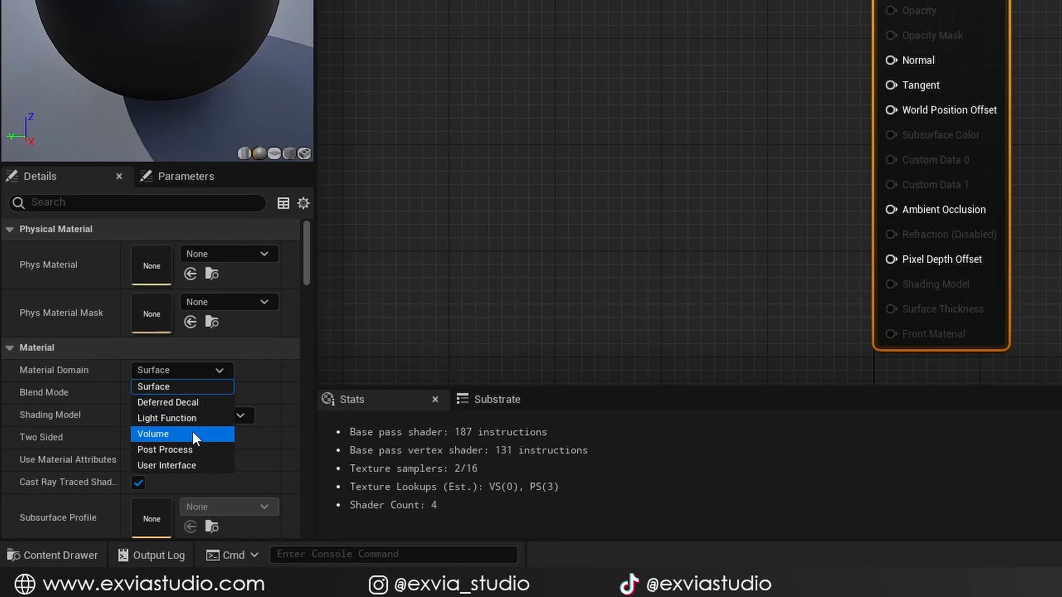
{"action": "left_click", "coordinate": [192, 432]}
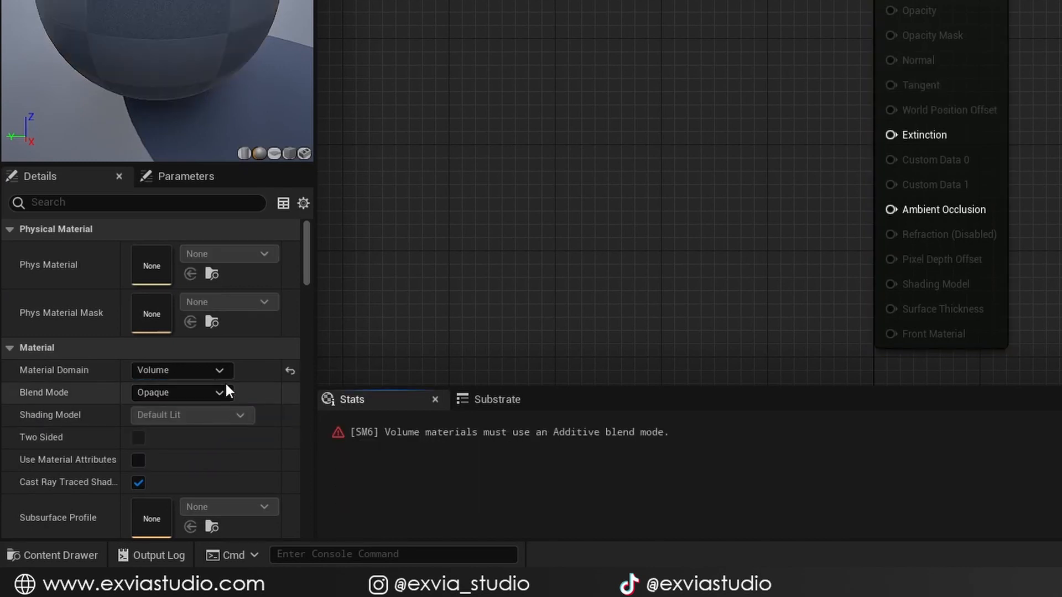
{"action": "left_click", "coordinate": [214, 393]}
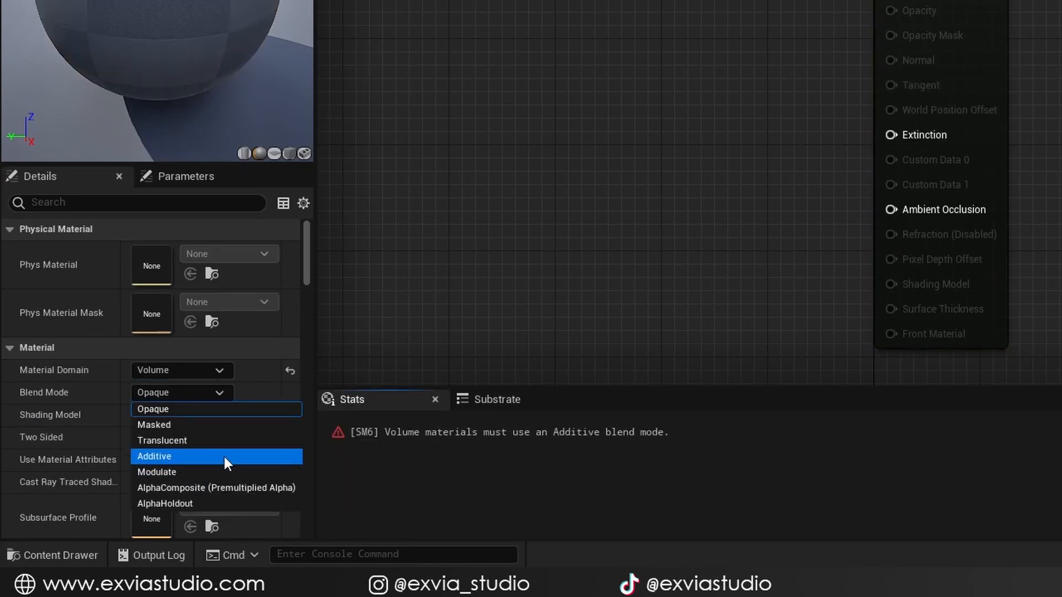
{"action": "left_click", "coordinate": [224, 457]}
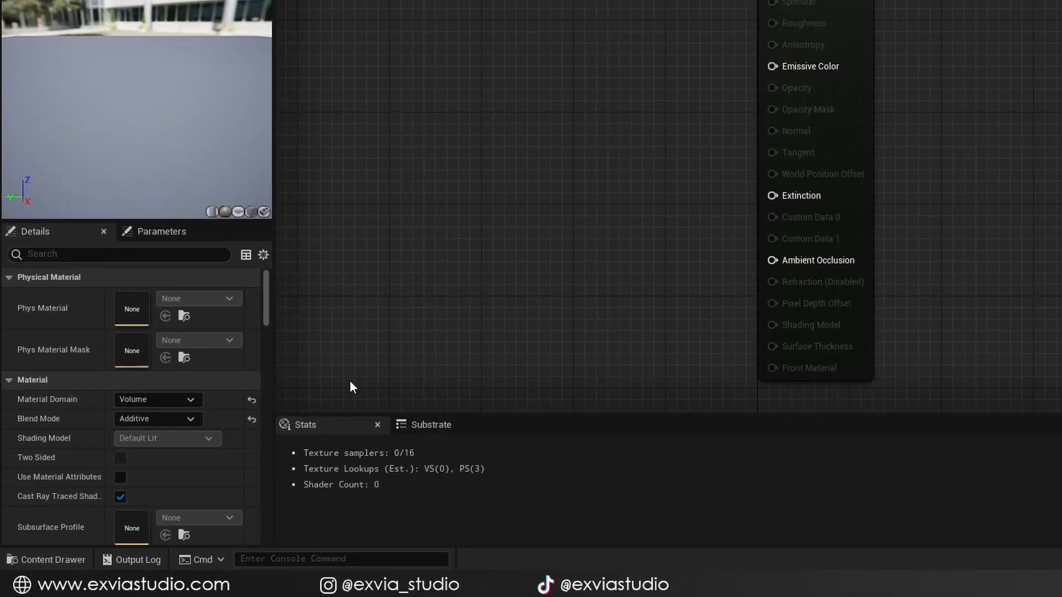
Feed the material's Albedo input from a new Constant3Vector node and set the node's color to white (1,1,1)
{"action": "right_click_drag", "start_coordinate": [453, 314], "coordinate": [542, 330]}
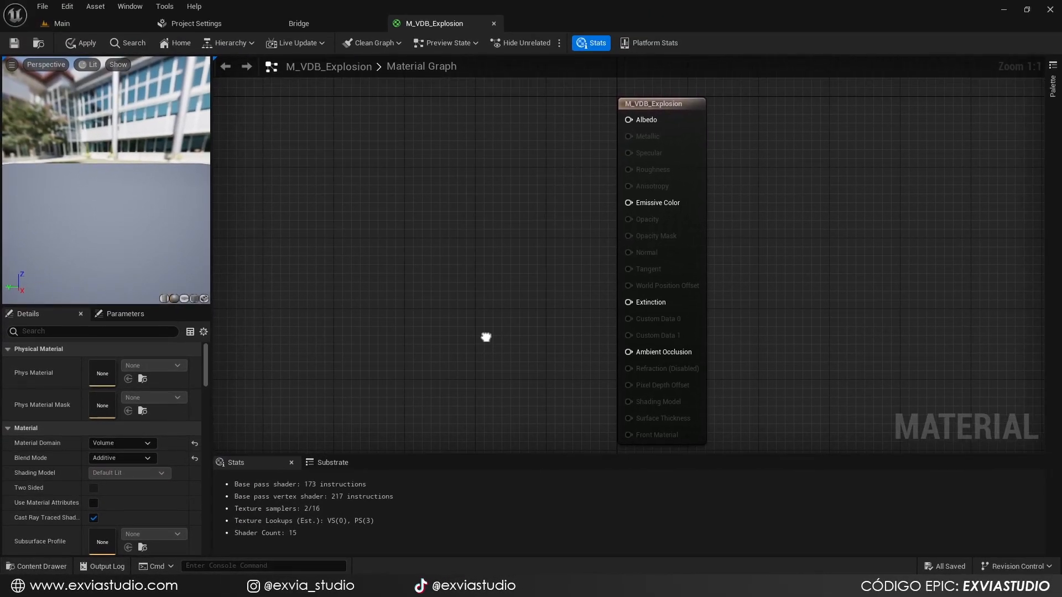
{"action": "right_click_drag", "start_coordinate": [561, 255], "coordinate": [549, 253]}
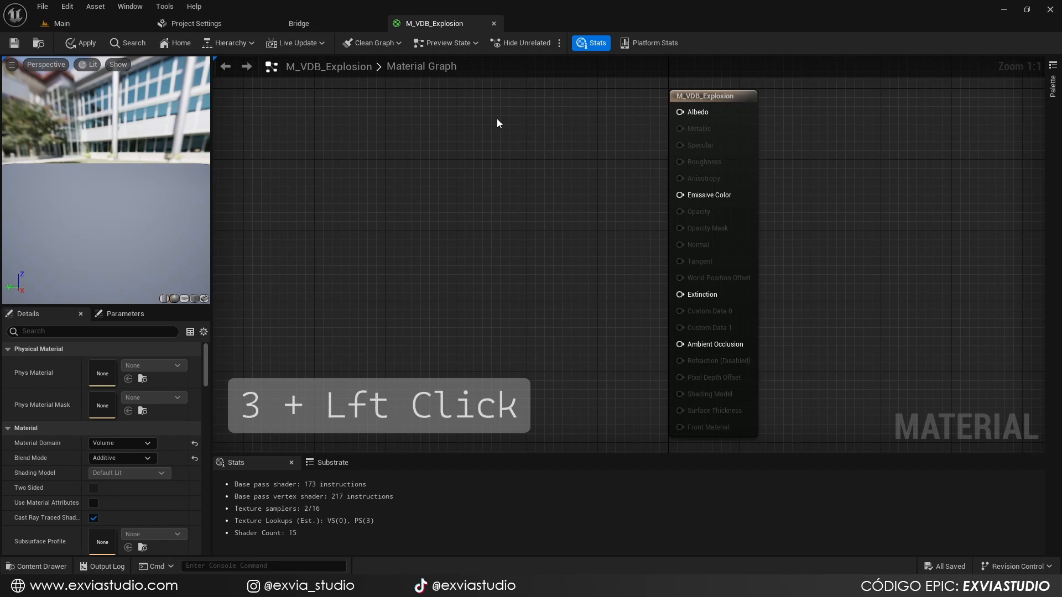
{"action": "left_click", "coordinate": [516, 105]}
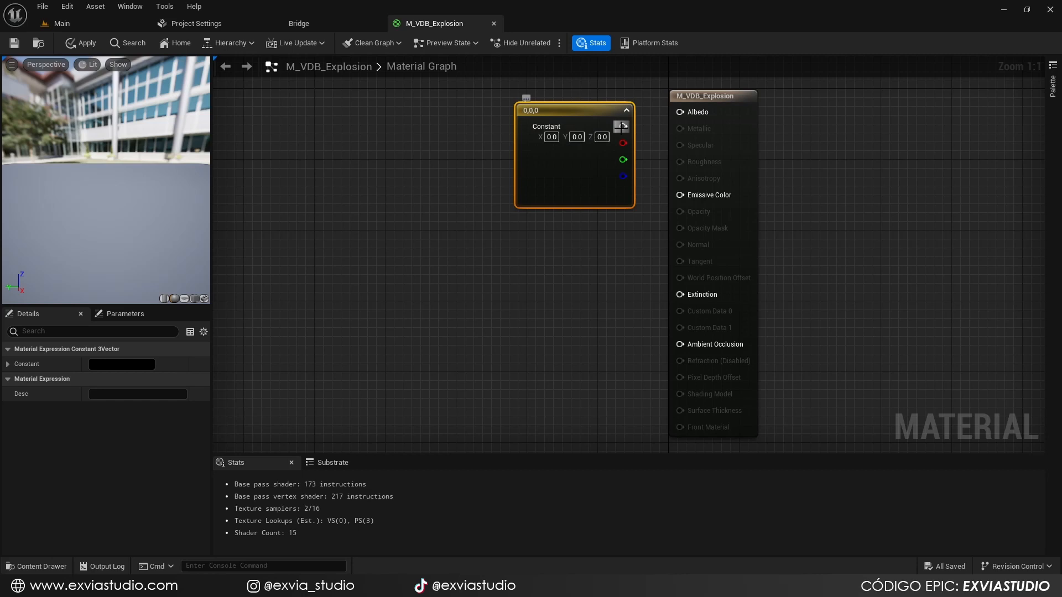
{"action": "left_click_drag", "start_coordinate": [621, 127], "coordinate": [681, 111]}
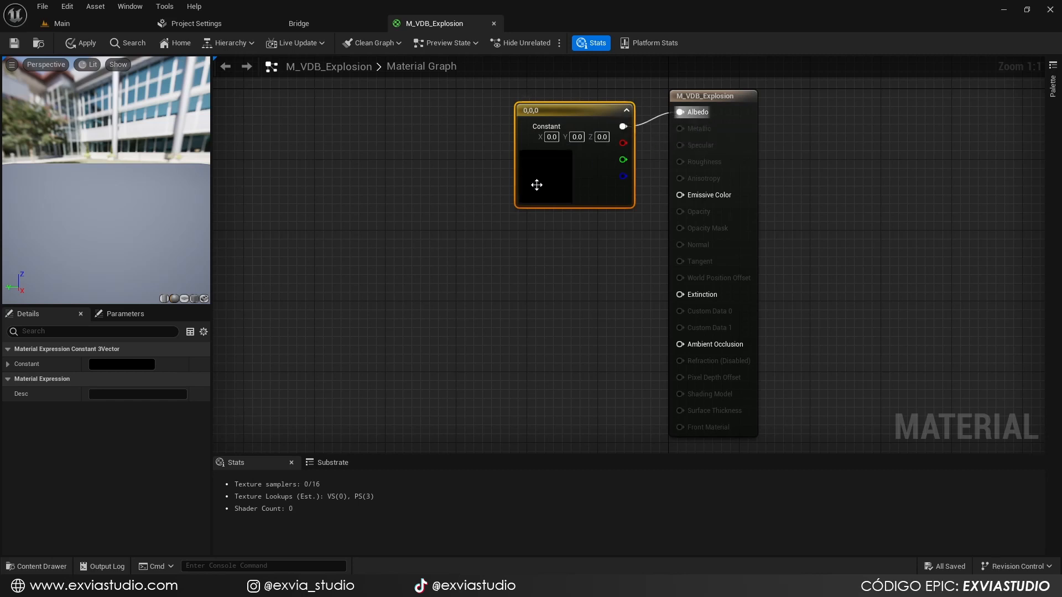
{"action": "double_click", "coordinate": [536, 185]}
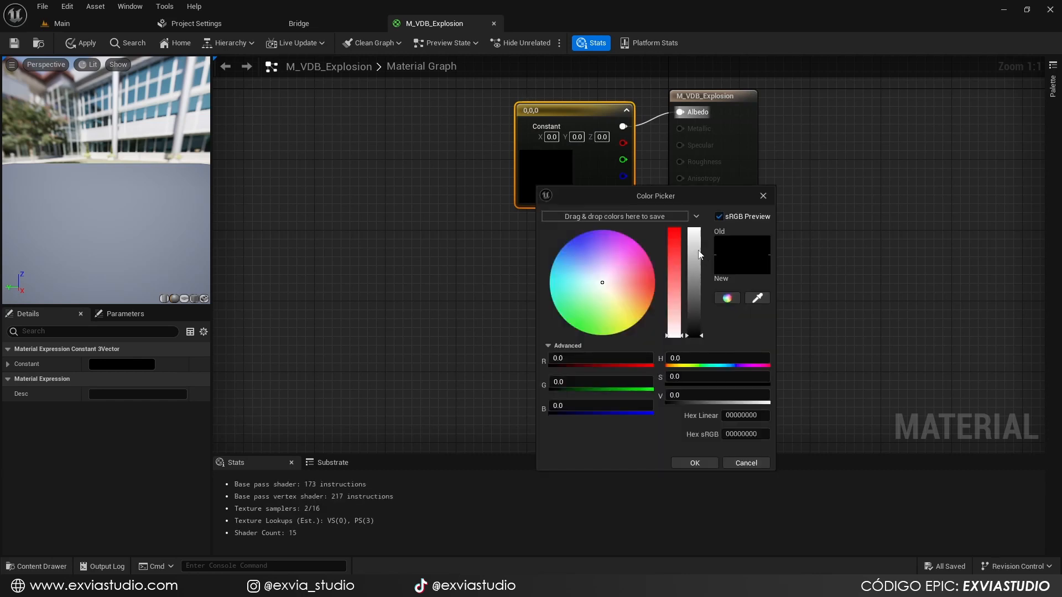
{"action": "left_click_drag", "start_coordinate": [695, 252], "coordinate": [695, 224]}
{"action": "left_click", "coordinate": [698, 462]}
Convert the white constant node to a parameter named Scattering Color
{"action": "right_click", "coordinate": [571, 115]}
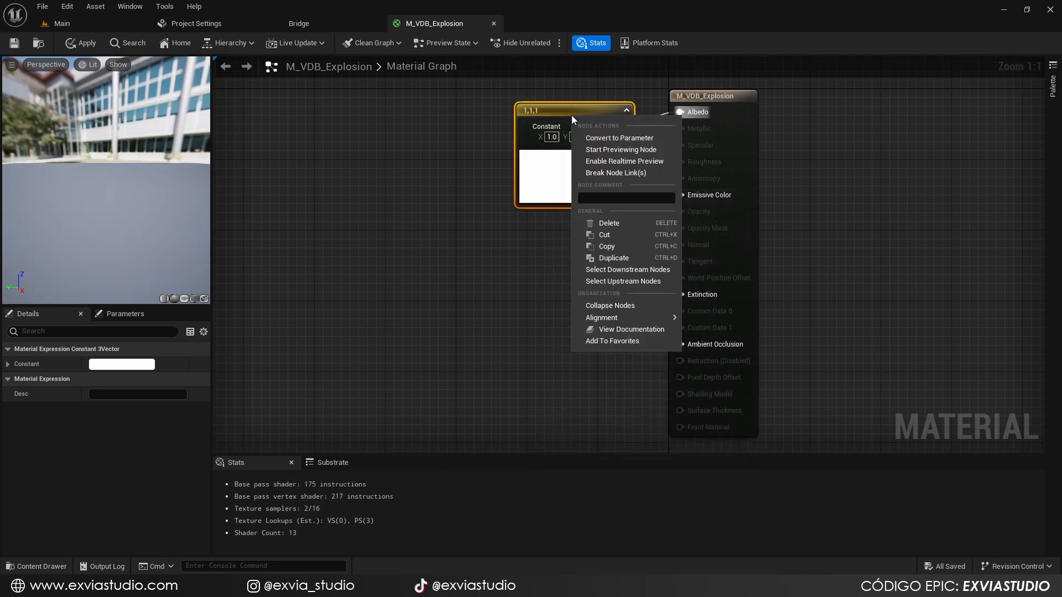
{"action": "left_click", "coordinate": [604, 138]}
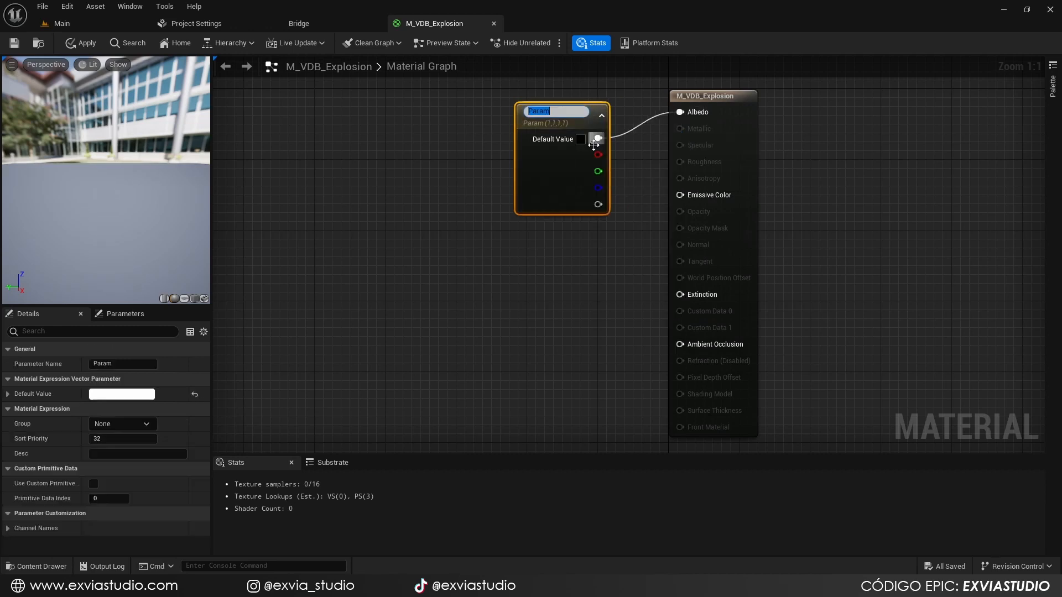
{"action": "type", "text": "Scattering Col"}
{"action": "type", "text": "or"}
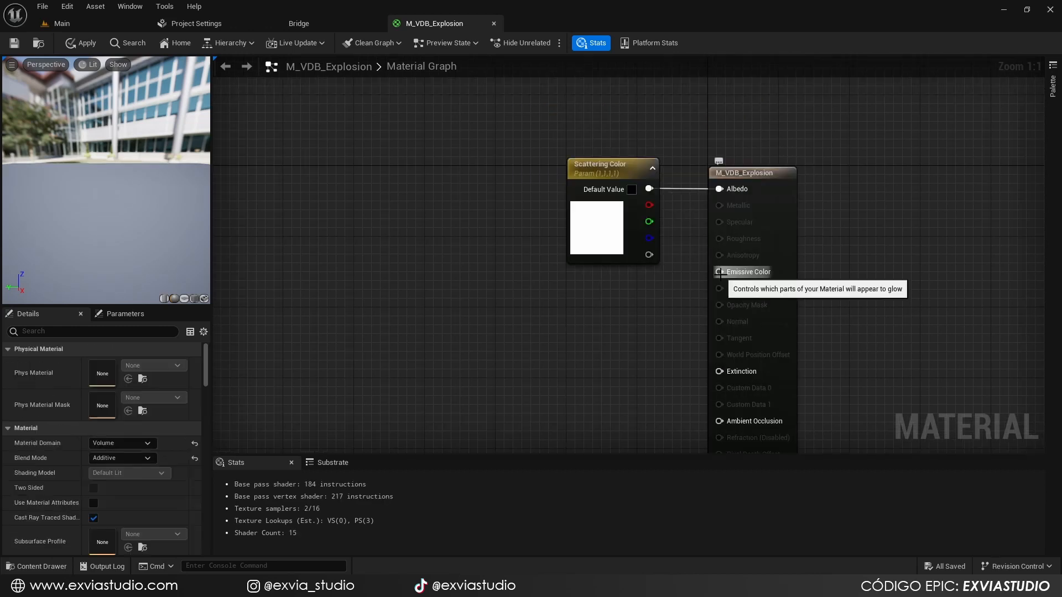
Add a Multiply node that feeds the material's Emissive Color input
{"action": "left_click_drag", "start_coordinate": [720, 272], "coordinate": [509, 273]}
{"action": "type", "text": "mult"}
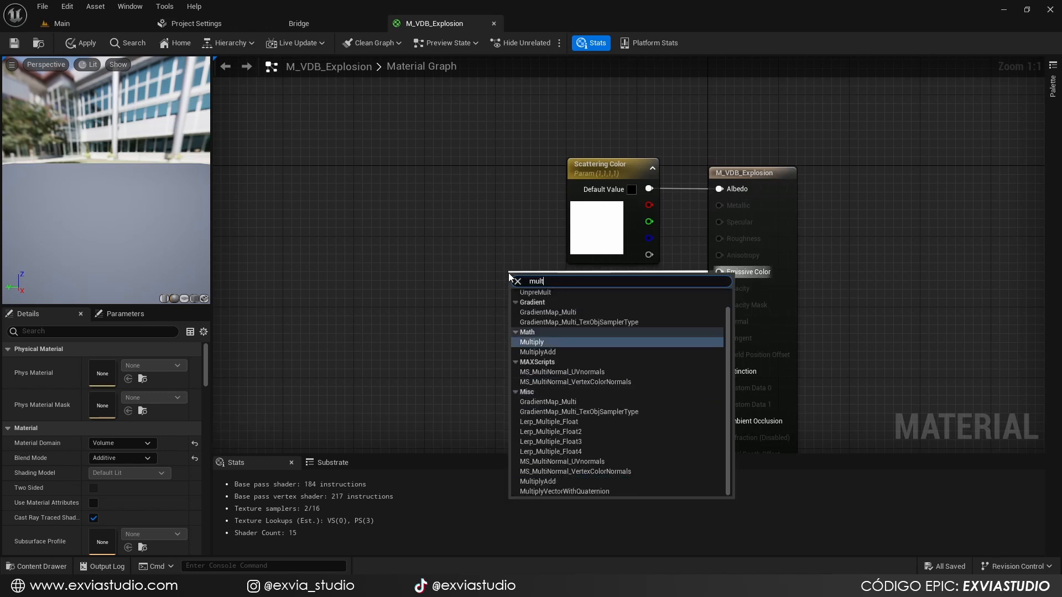
{"action": "type", "text": "ipl"}
{"action": "key", "text": "Return"}
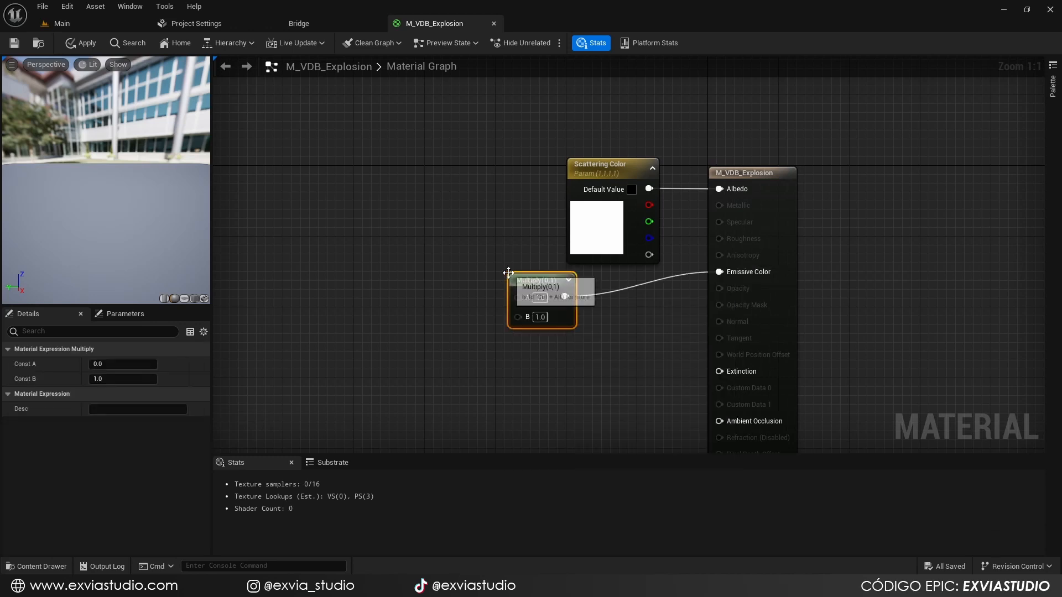
Add a scalar parameter named BlackBody Parameter and feed it into input B of the Multiply node driving Emissive Color
{"action": "left_click_drag", "start_coordinate": [550, 282], "coordinate": [524, 260]}
{"action": "left_click", "coordinate": [524, 219]}
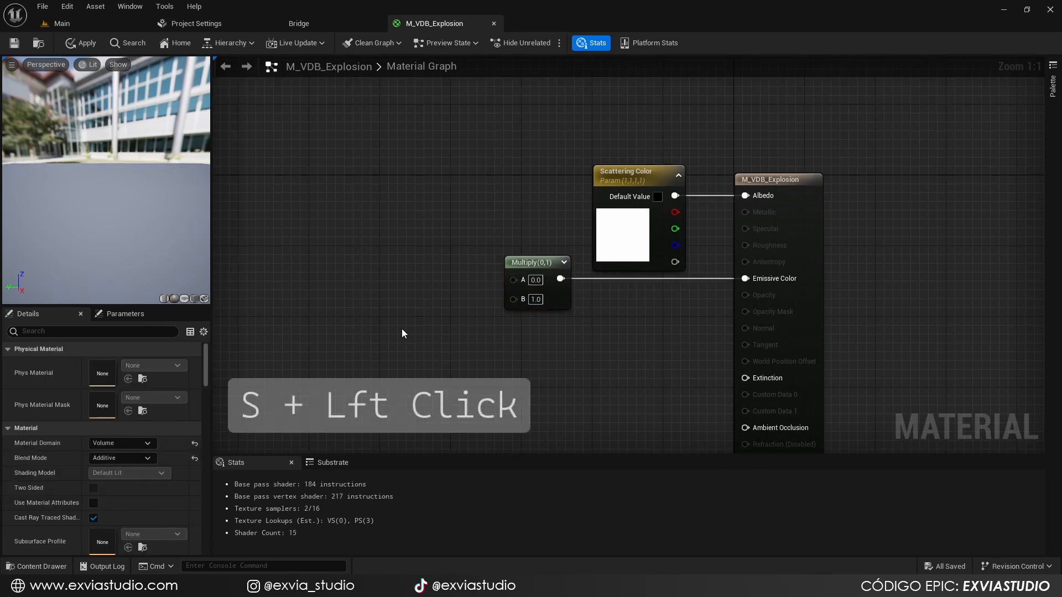
{"action": "left_click", "coordinate": [403, 331]}
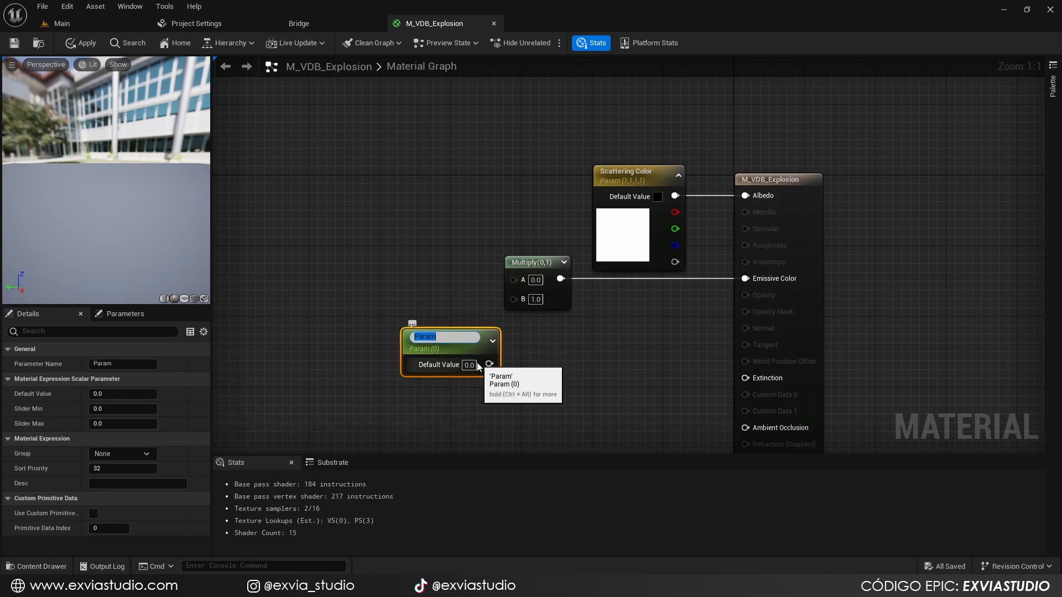
{"action": "type", "text": "Black Body"}
{"action": "key", "text": "Return"}
{"action": "left_click_drag", "start_coordinate": [489, 364], "coordinate": [506, 301]}
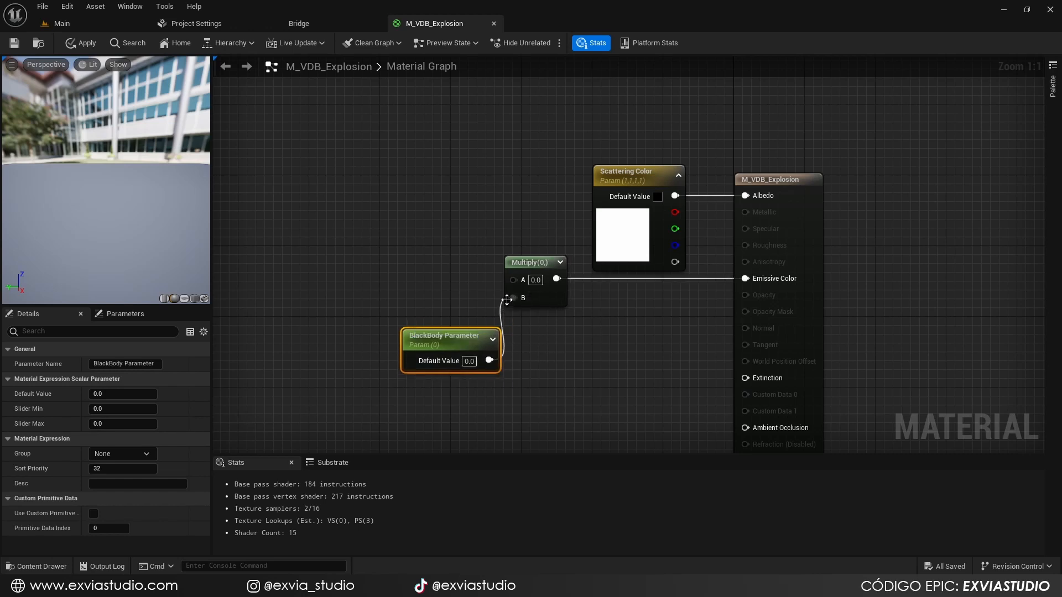
Add a BlackBody node and connect its output to input A of the emissive Multiply node
{"action": "right_click", "coordinate": [514, 301]}
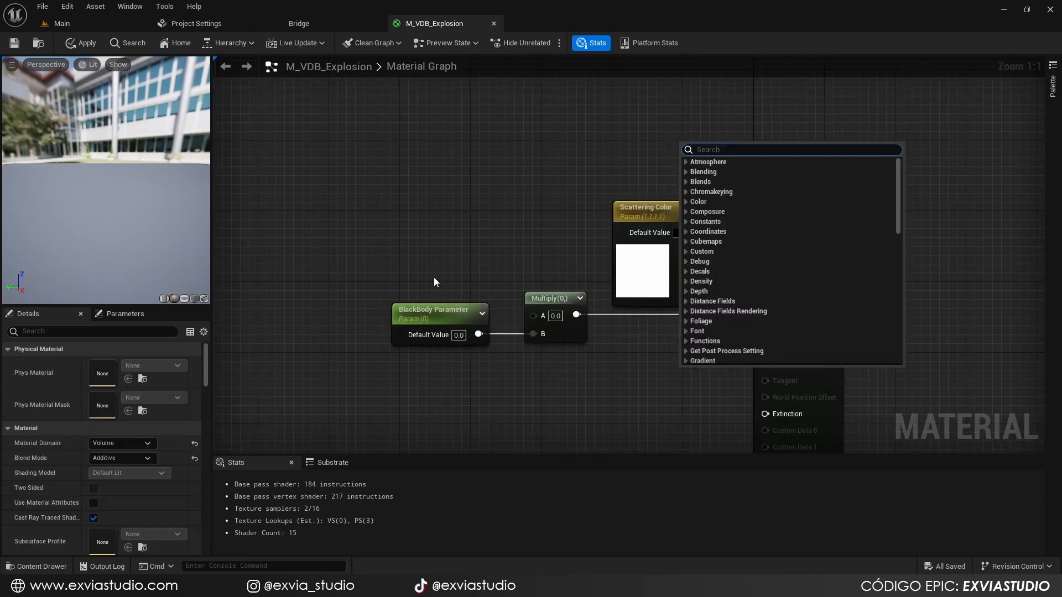
{"action": "right_click", "coordinate": [421, 288]}
{"action": "type", "text": "black"}
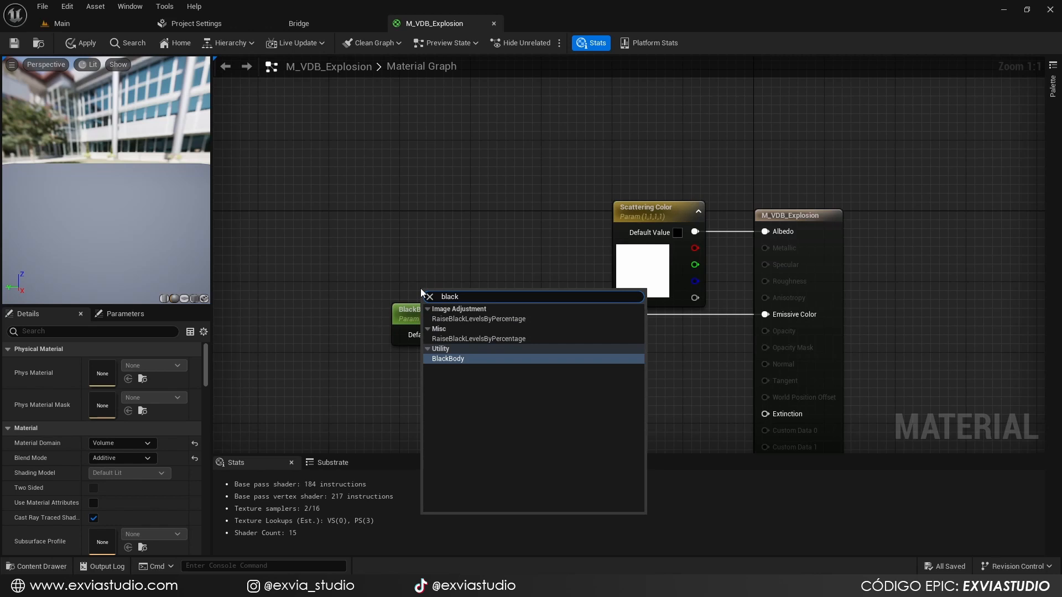
{"action": "key", "text": "Return"}
{"action": "left_click_drag", "start_coordinate": [446, 296], "coordinate": [533, 315]}
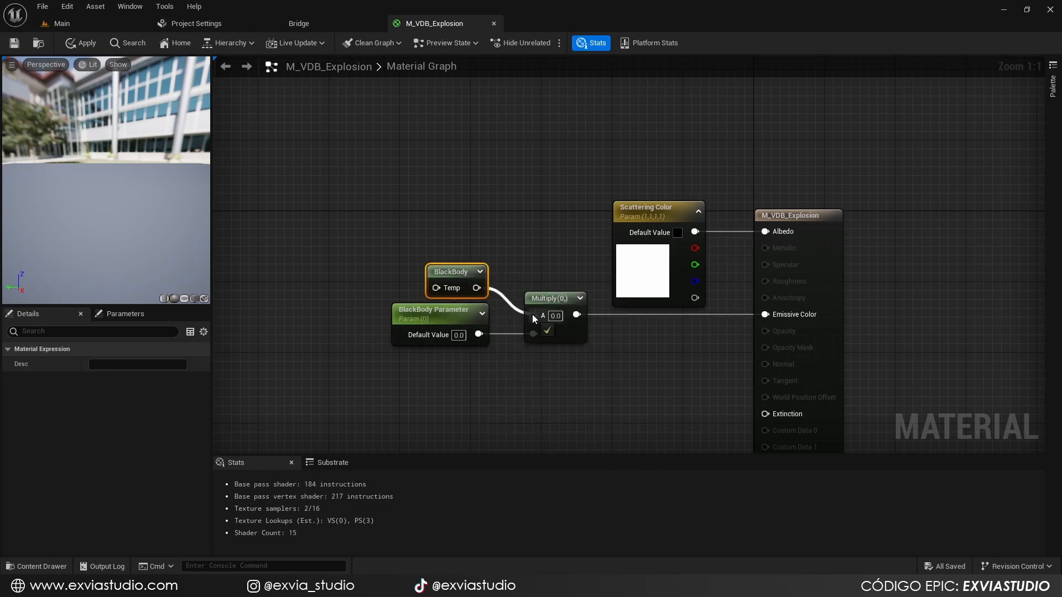
Set the BlackBody Parameter's default value to 1 and straighten its connection to the Multiply node
{"action": "left_click", "coordinate": [432, 324]}
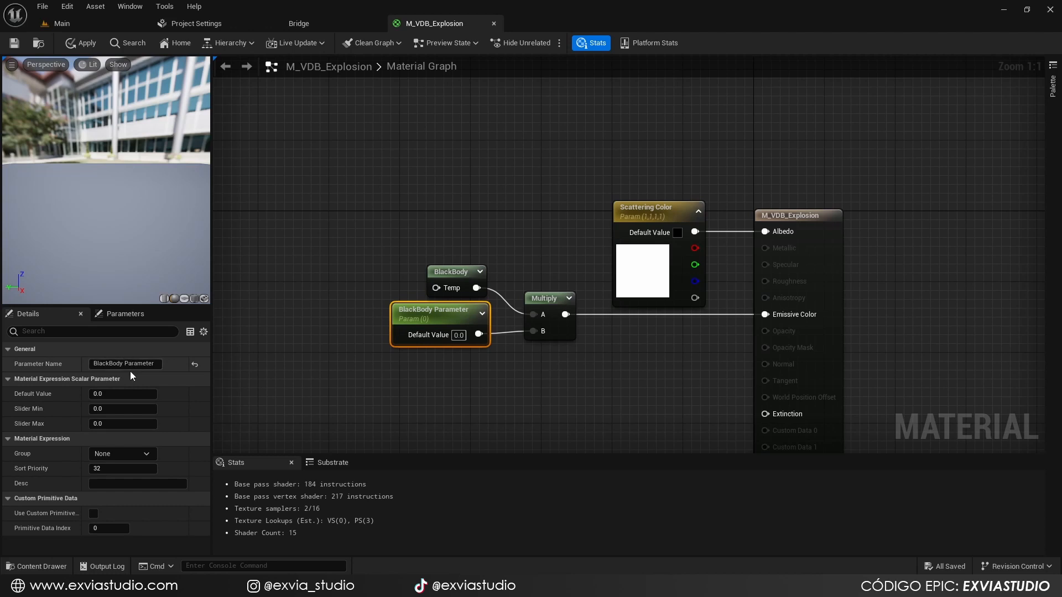
{"action": "left_click", "coordinate": [121, 394]}
{"action": "type", "text": "1"}
{"action": "left_click", "coordinate": [537, 392]}
{"action": "key", "text": "q"}
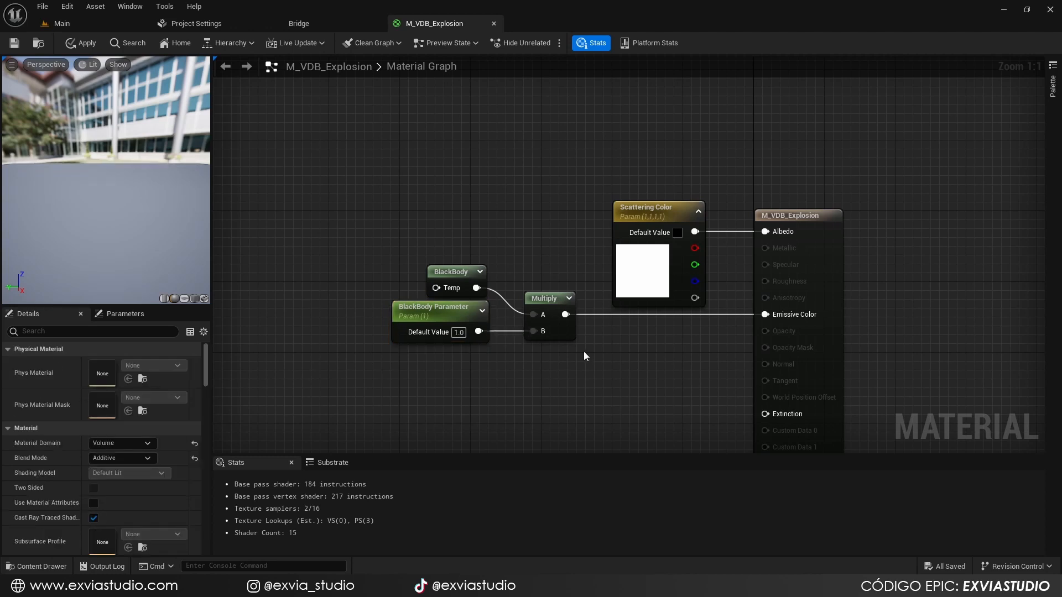
Add a second Multiply node and feed it into the BlackBody node's Temp input
{"action": "right_click_drag", "start_coordinate": [498, 304], "coordinate": [679, 337]}
{"action": "left_click", "coordinate": [480, 268]}
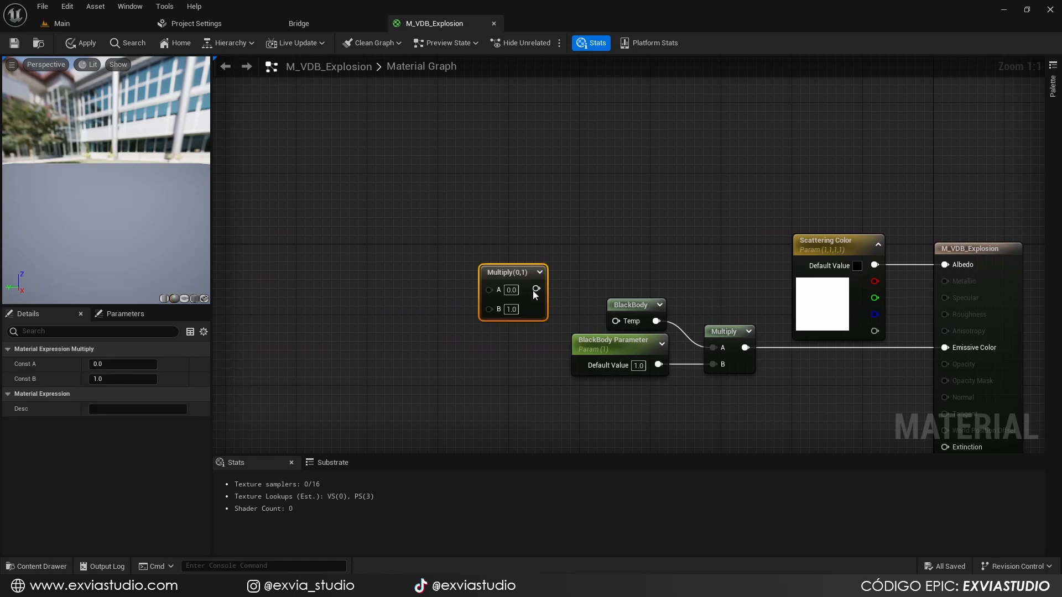
{"action": "left_click_drag", "start_coordinate": [536, 289], "coordinate": [543, 337]}
Add a scalar parameter named Temp Mult with default value 1, feeding input B of the new Multiply node
{"action": "left_click", "coordinate": [333, 274]}
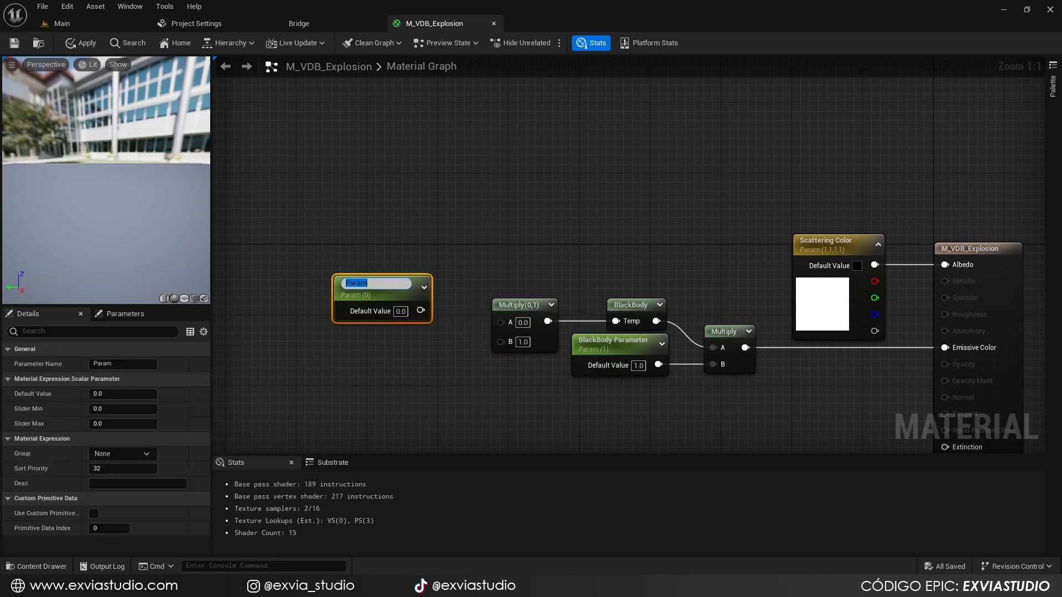
{"action": "type", "text": "Temp Mult"}
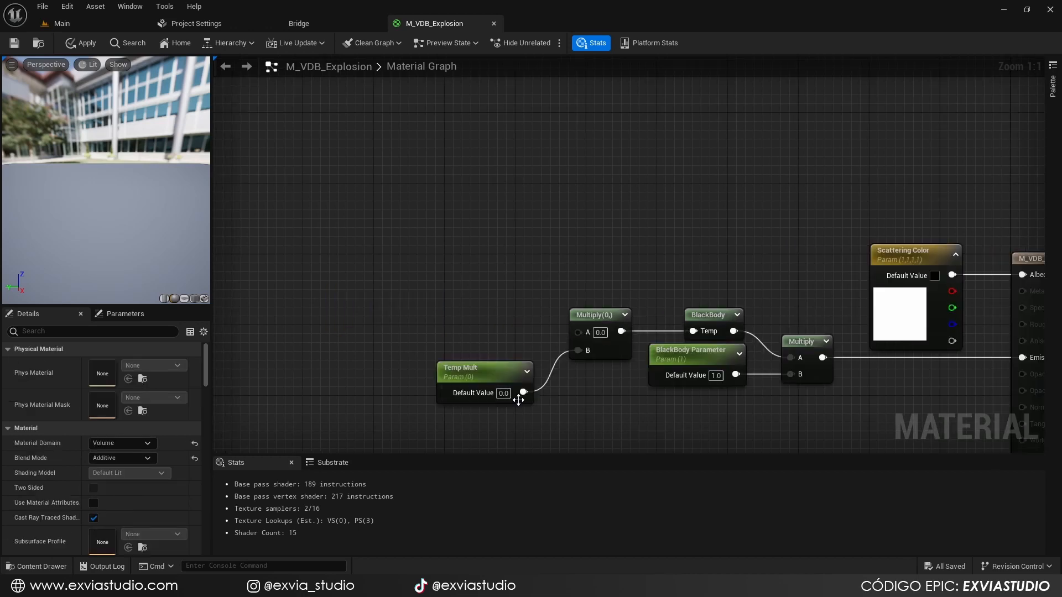
{"action": "type", "text": "1"}
{"action": "key", "text": "Return"}
Add a RemapValueRange node whose result feeds input A of the temperature Multiply node
{"action": "left_click_drag", "start_coordinate": [578, 332], "coordinate": [481, 277]}
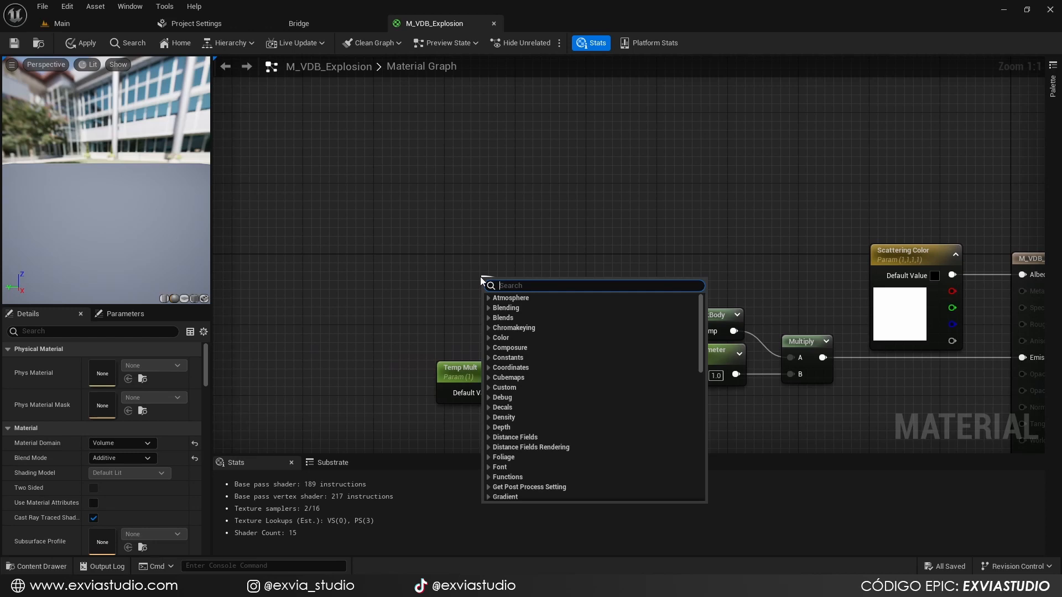
{"action": "type", "text": "remap"}
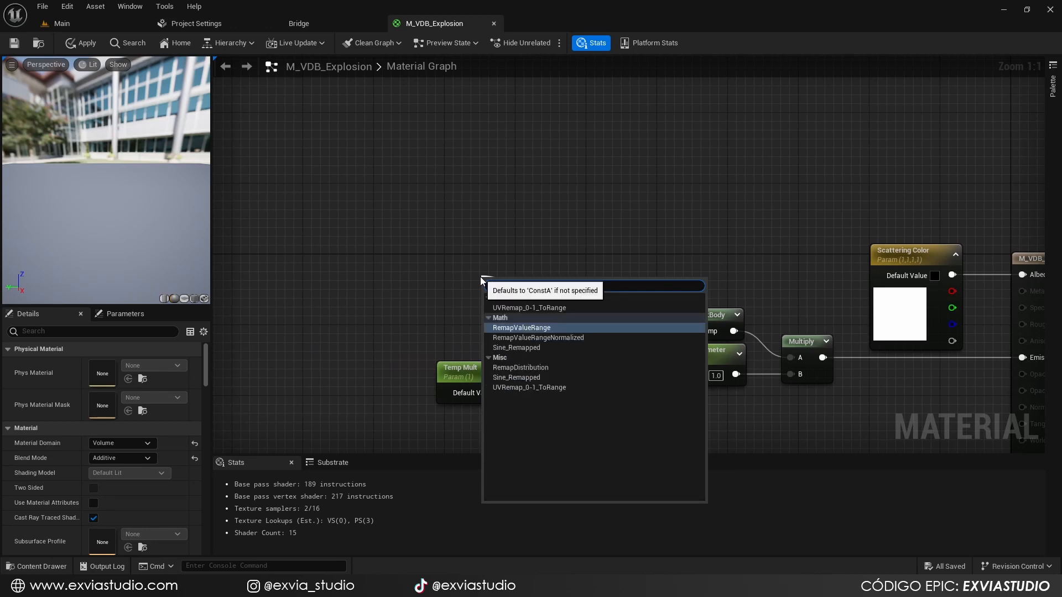
{"action": "key", "text": "Return"}
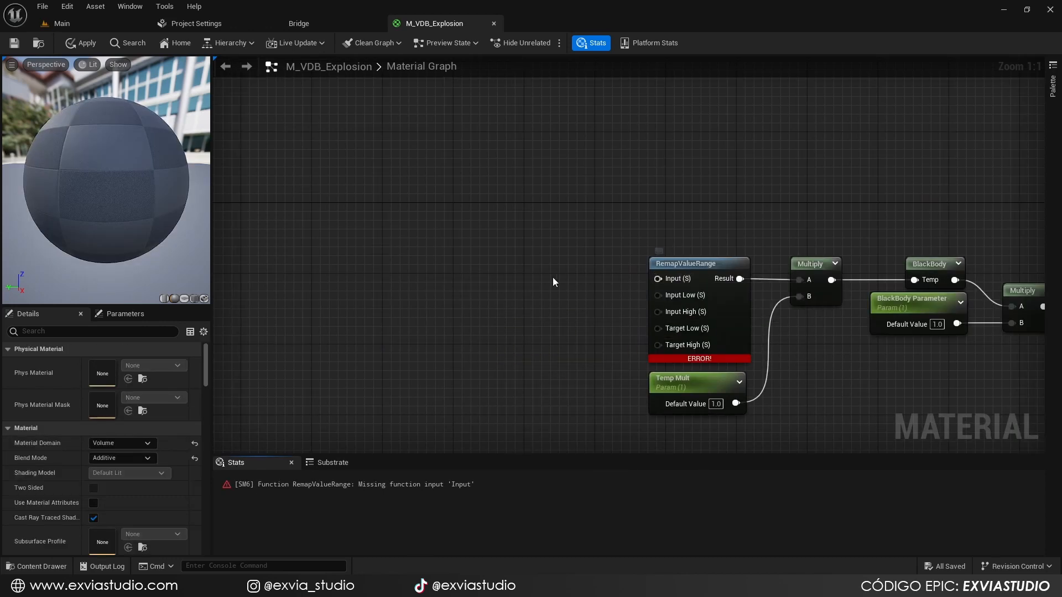
Create four scalar parameter nodes beside the RemapValueRange node
{"action": "left_click", "coordinate": [476, 278]}
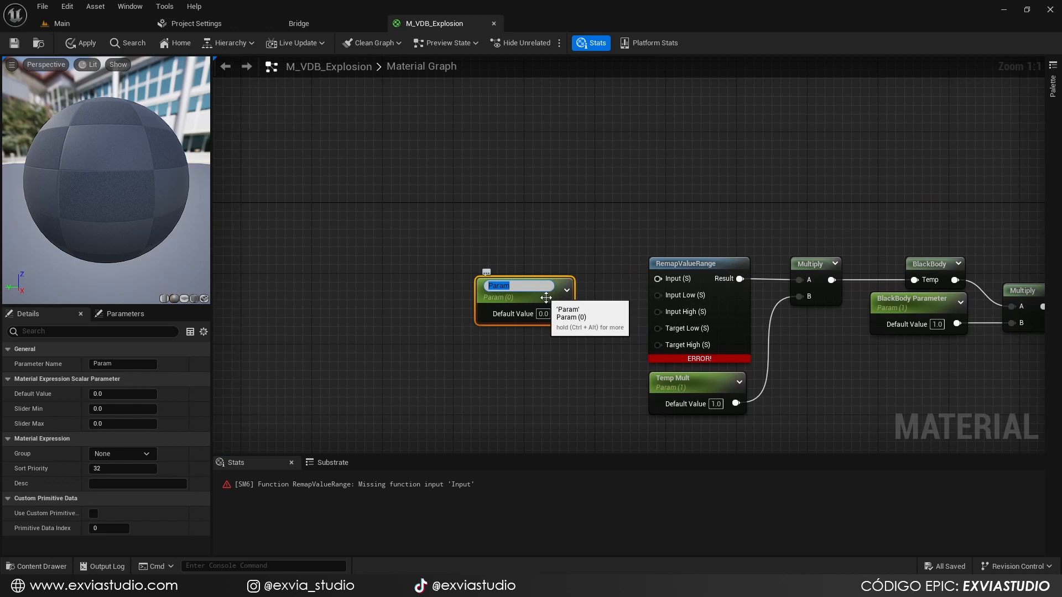
{"action": "left_click", "coordinate": [474, 350]}
{"action": "left_click", "coordinate": [474, 408]}
{"action": "left_click", "coordinate": [473, 408]}
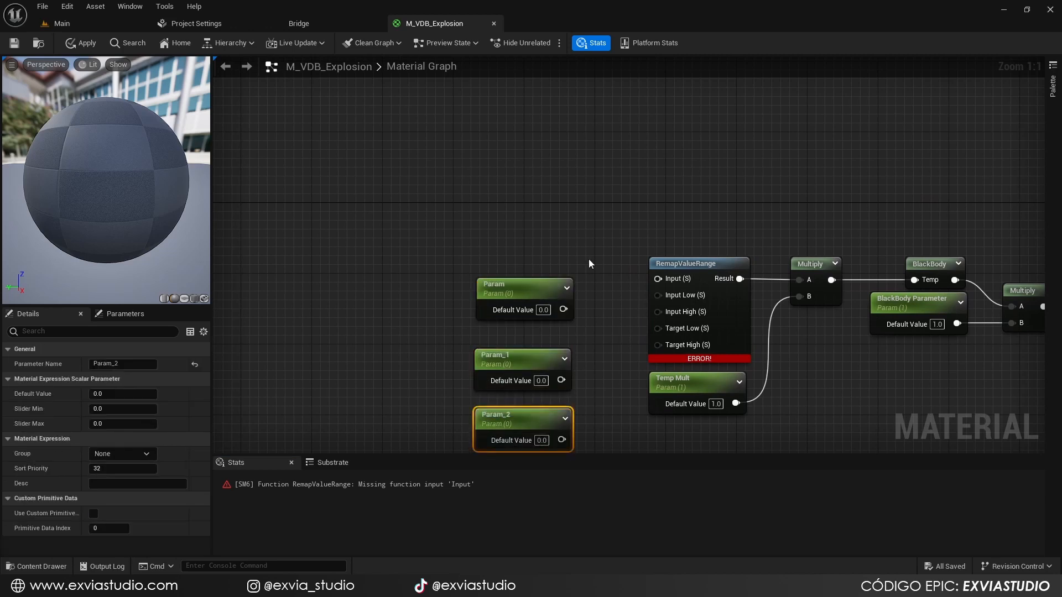
{"action": "left_click", "coordinate": [469, 367]}
Wire the four parameters in order to RemapValueRange's Input Low, Input High, Target Low and Target High, and stack them neatly
{"action": "right_click_drag", "start_coordinate": [670, 365], "coordinate": [682, 382]}
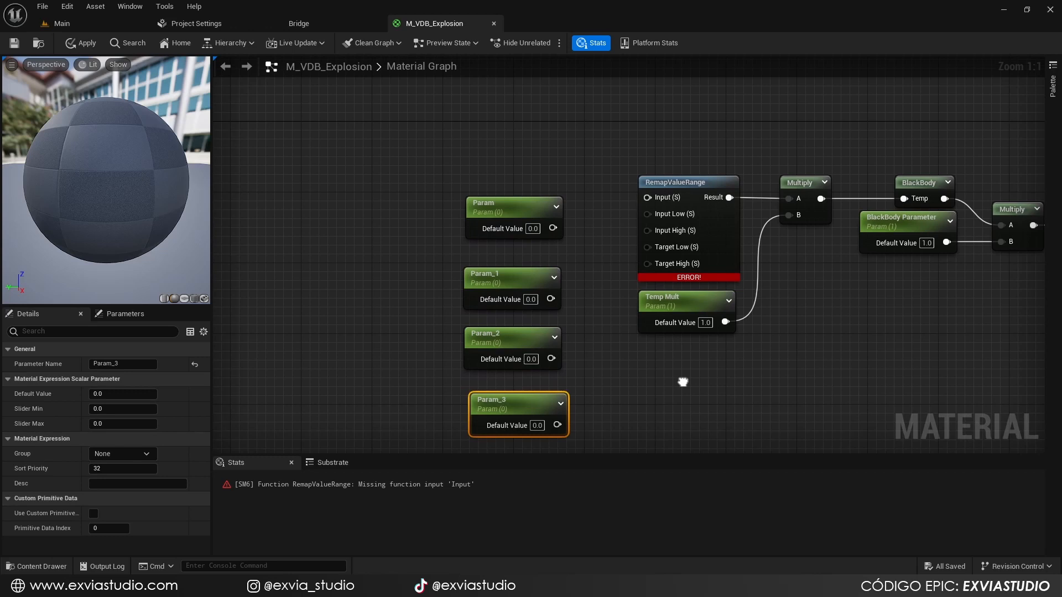
{"action": "right_click_drag", "start_coordinate": [683, 382], "coordinate": [683, 398]}
{"action": "left_click_drag", "start_coordinate": [553, 244], "coordinate": [645, 229]}
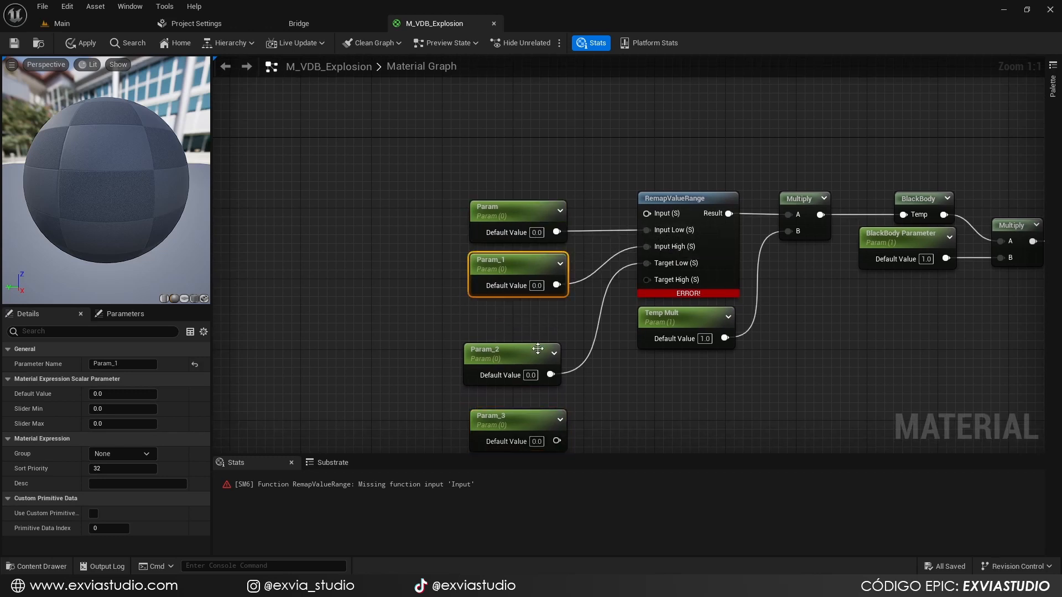
{"action": "left_click_drag", "start_coordinate": [538, 349], "coordinate": [551, 315]}
{"action": "left_click_drag", "start_coordinate": [557, 441], "coordinate": [649, 257]}
{"action": "left_click_drag", "start_coordinate": [538, 403], "coordinate": [539, 350]}
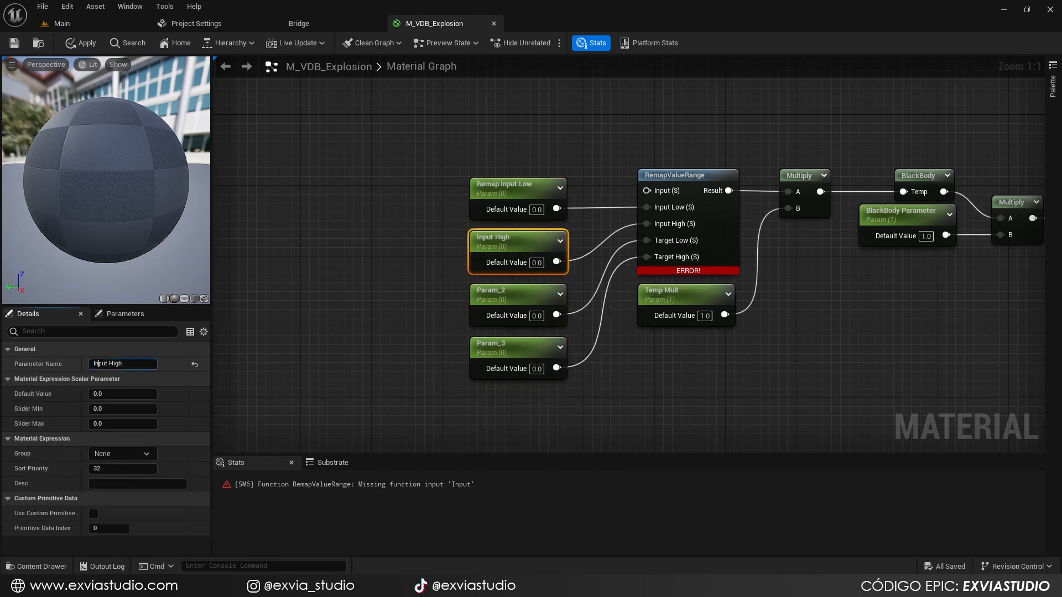
Rename the second and third remap parameters as Remap Input High and Remap Target Low
{"action": "left_click", "coordinate": [94, 364]}
{"action": "type", "text": "Remap"}
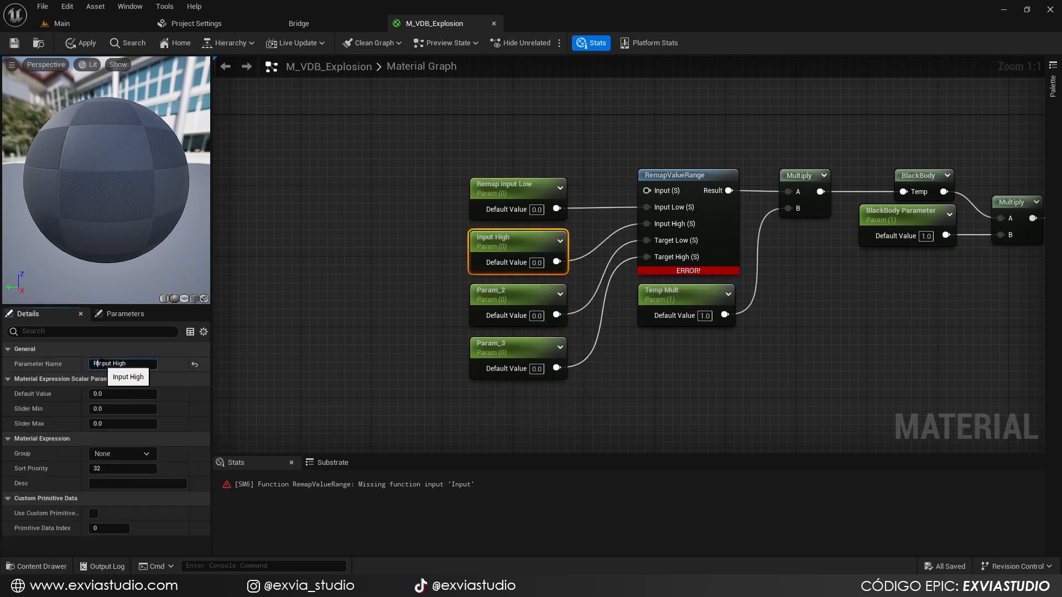
{"action": "left_click", "coordinate": [517, 294]}
{"action": "left_click", "coordinate": [122, 364]}
{"action": "type", "text": "Remap Target"}
{"action": "key", "text": "Return"}
{"action": "left_click", "coordinate": [138, 364]}
{"action": "left_click", "coordinate": [150, 364]}
{"action": "type", "text": "Low"}
{"action": "left_click", "coordinate": [406, 355]}
Rename the fourth remap parameter as Remap Target High
{"action": "left_click", "coordinate": [491, 352]}
{"action": "left_click", "coordinate": [106, 364]}
{"action": "type", "text": "Remap Target High"}
{"action": "left_click", "coordinate": [543, 276]}
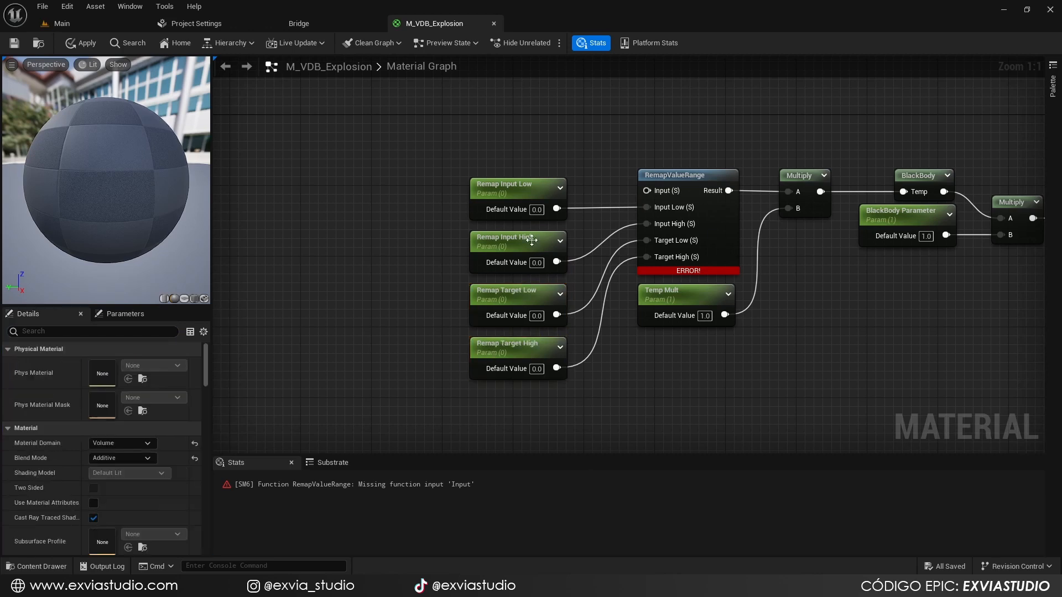
{"action": "left_click", "coordinate": [538, 210]}
{"action": "type", "text": "1"}
{"action": "left_click", "coordinate": [538, 263]}
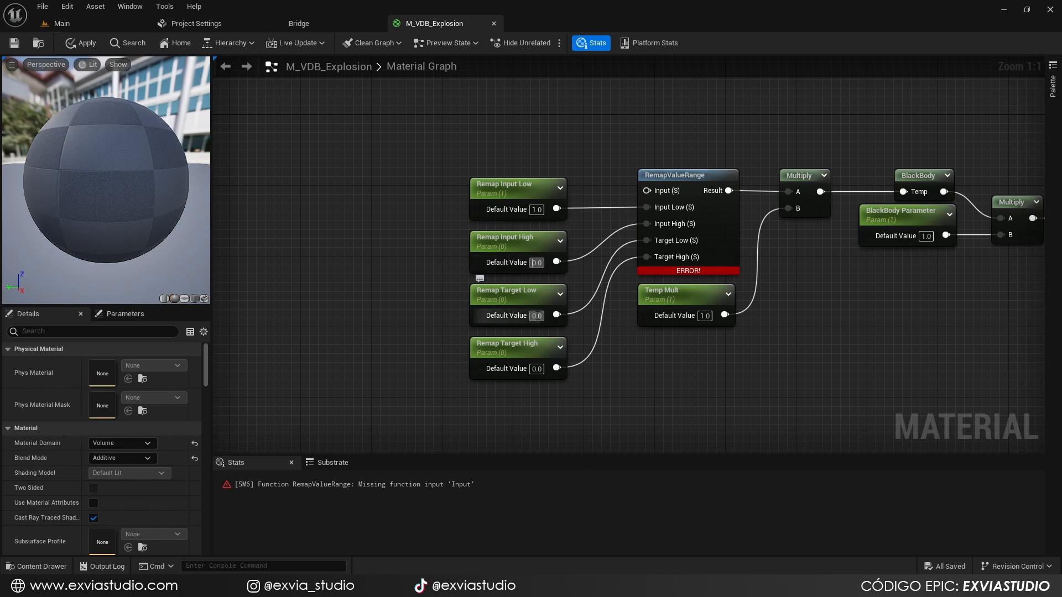
{"action": "key", "text": "ctrl+z"}
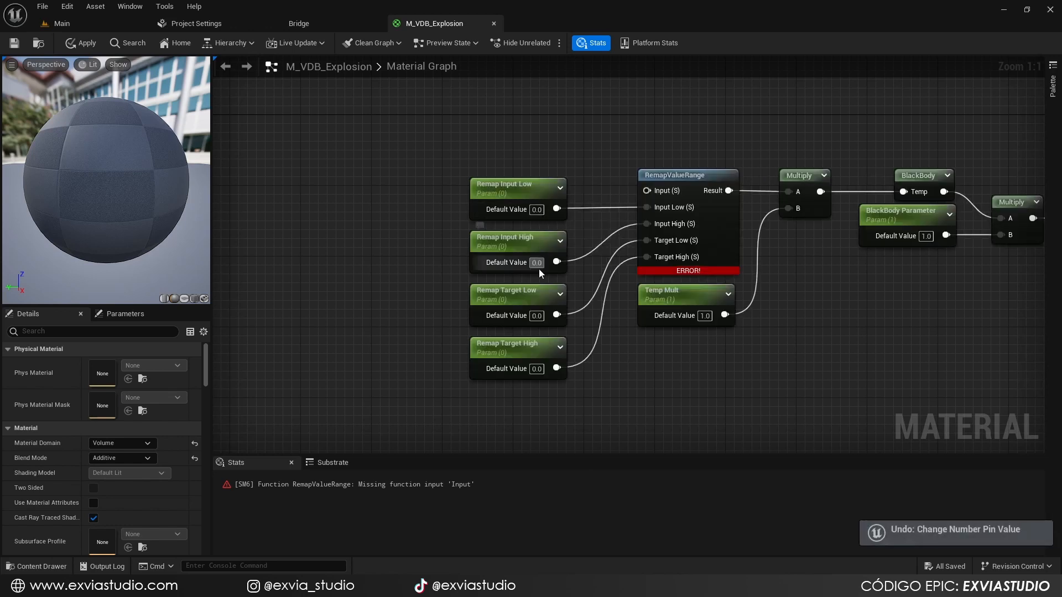
Add a ComponentMask node with only the G channel enabled and place it above the Remap Input Low parameter
{"action": "right_click", "coordinate": [424, 222]}
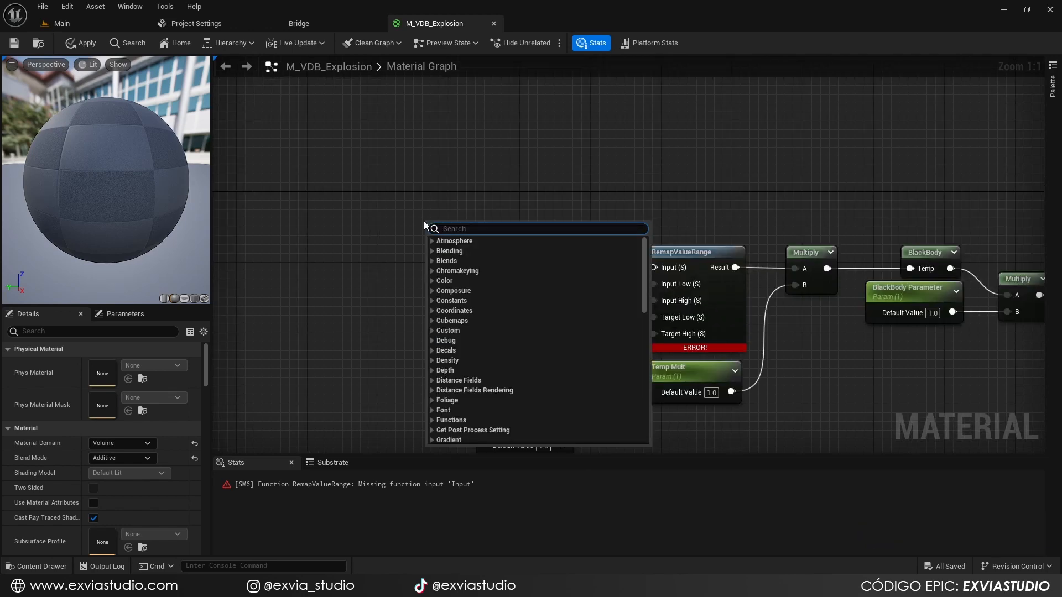
{"action": "type", "text": "mask"}
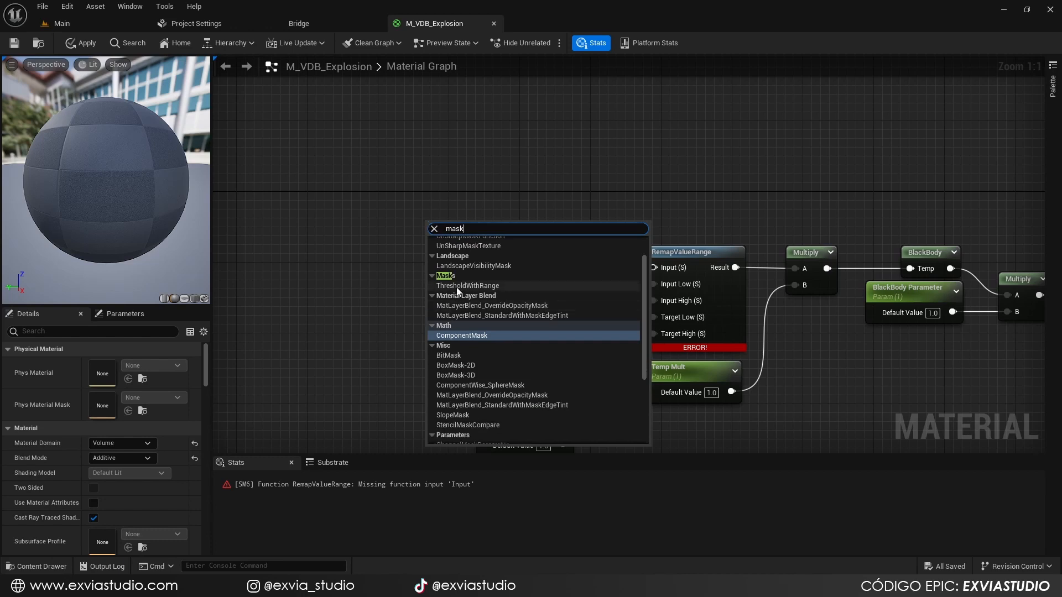
{"action": "left_click", "coordinate": [453, 334]}
{"action": "left_click", "coordinate": [94, 364]}
{"action": "left_click", "coordinate": [92, 379]}
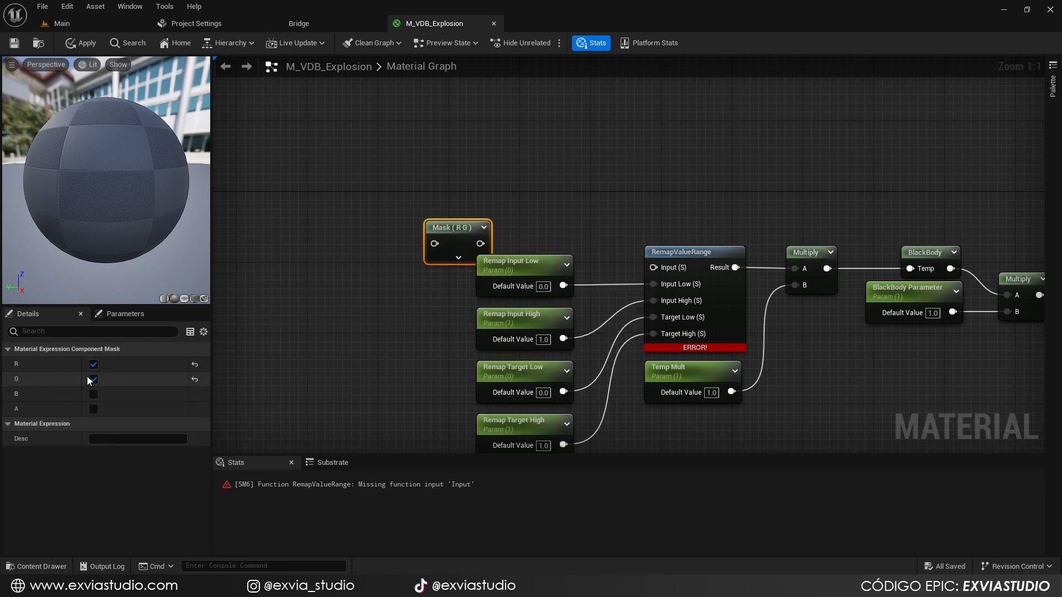
{"action": "left_click", "coordinate": [93, 364]}
{"action": "left_click_drag", "start_coordinate": [473, 228], "coordinate": [518, 193]}
Add a reroute node beside the G mask and convert it to a named reroute
{"action": "right_click", "coordinate": [579, 172]}
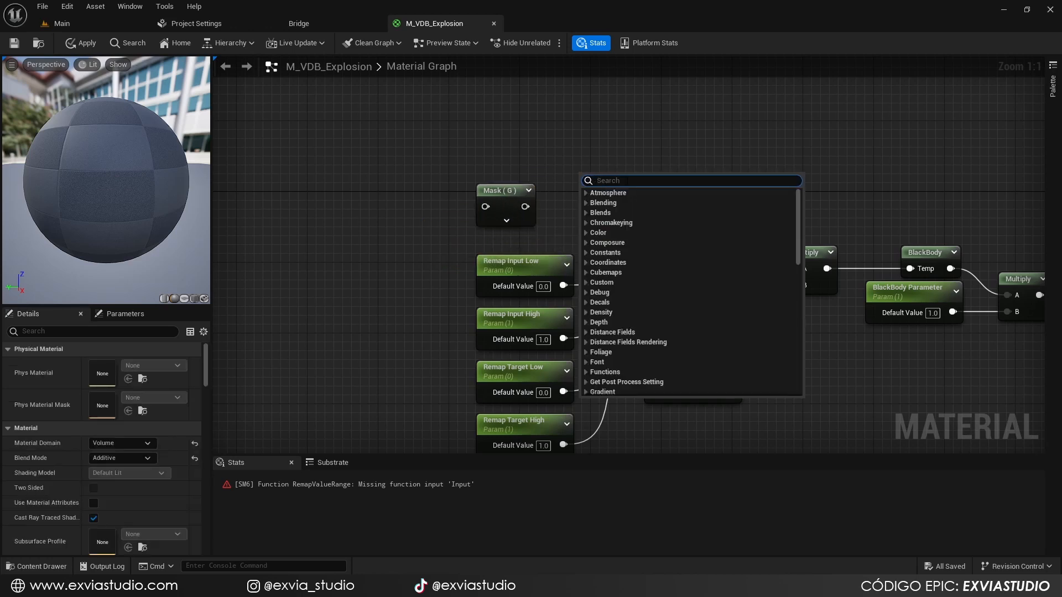
{"action": "type", "text": "rerou"}
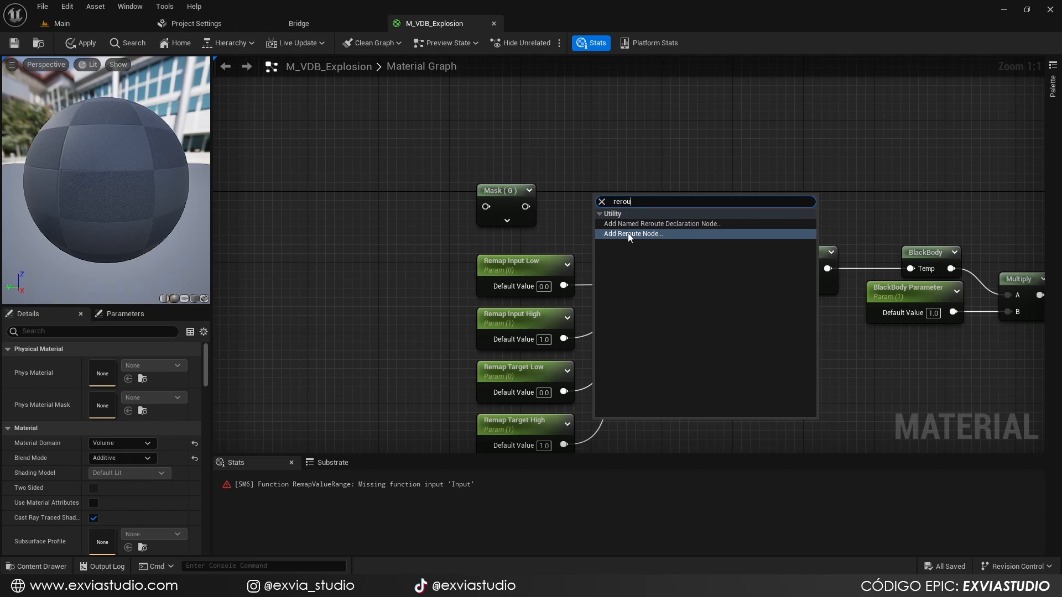
{"action": "left_click", "coordinate": [628, 233]}
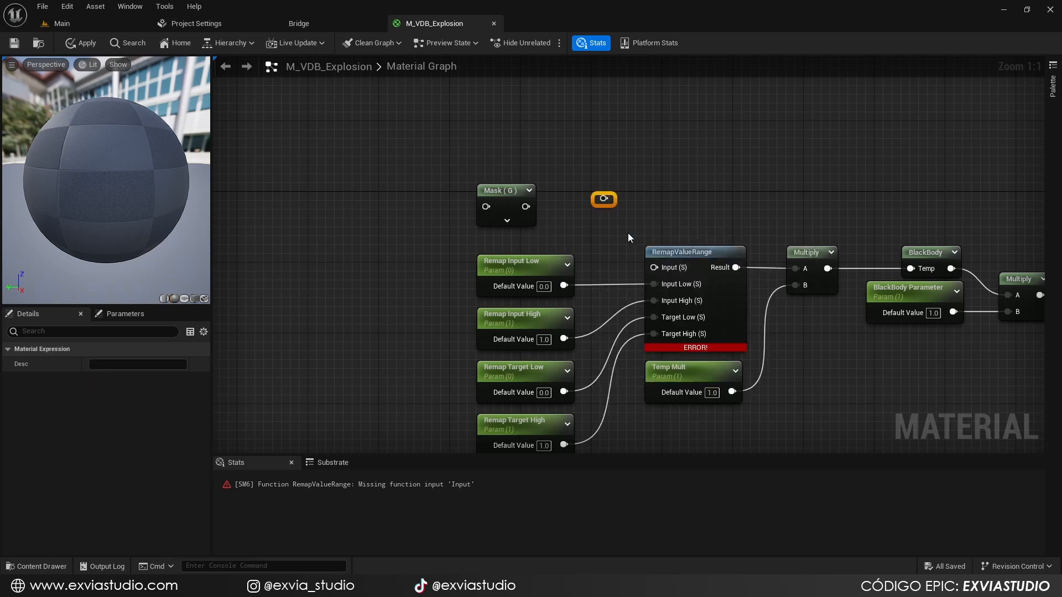
{"action": "right_click", "coordinate": [604, 199]}
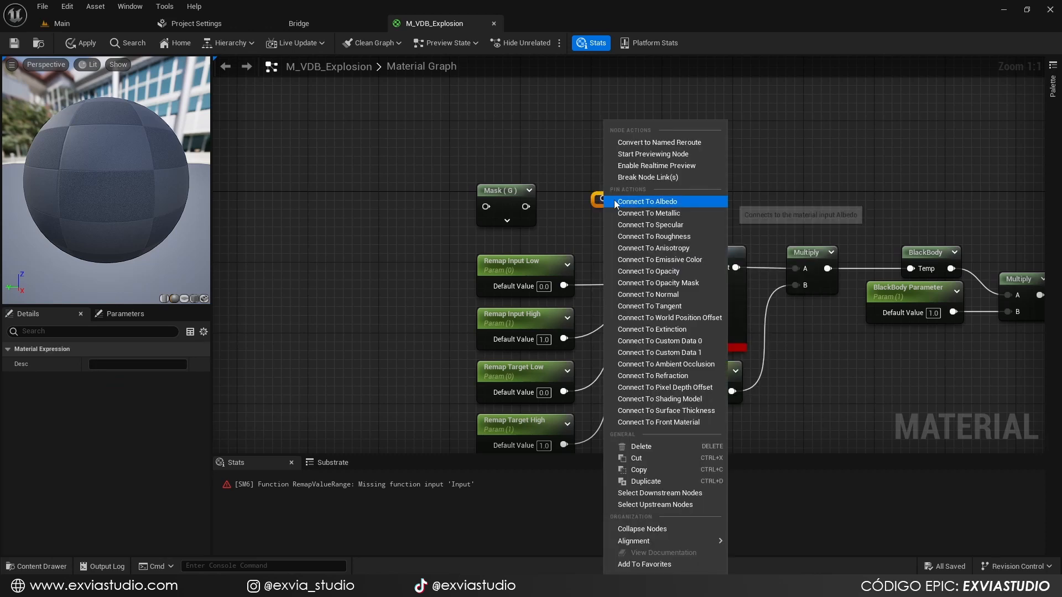
{"action": "left_click", "coordinate": [656, 143]}
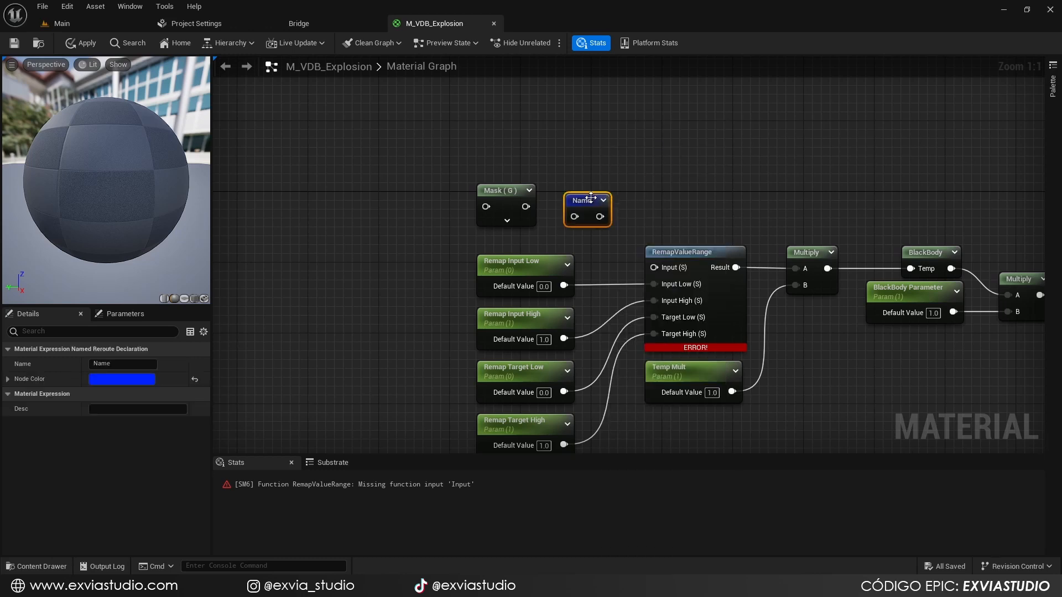
Connect the G mask's output to the named reroute and name the reroute Temp
{"action": "left_click_drag", "start_coordinate": [575, 217], "coordinate": [580, 192]}
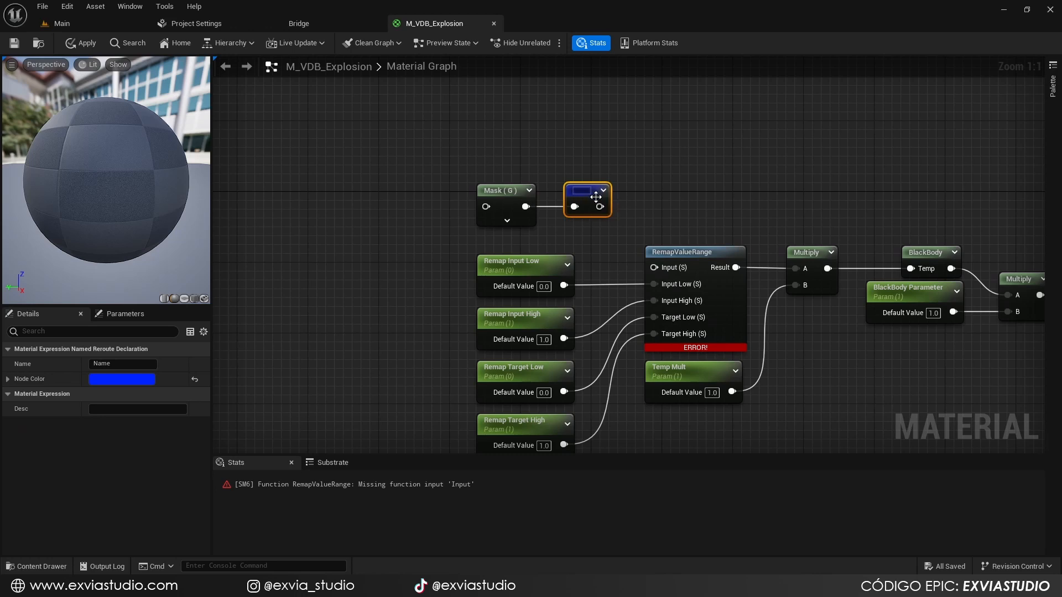
{"action": "type", "text": "Temp"}
{"action": "key", "text": "Return"}
{"action": "left_click", "coordinate": [686, 184]}
Connect the Temp reroute to RemapValueRange's Input and reposition the mask and reroute nodes above the remap parameters
{"action": "left_click_drag", "start_coordinate": [599, 206], "coordinate": [655, 269]}
{"action": "left_click_drag", "start_coordinate": [640, 145], "coordinate": [528, 191]}
{"action": "left_click", "coordinate": [669, 152]}
{"action": "left_click_drag", "start_coordinate": [610, 172], "coordinate": [545, 201]}
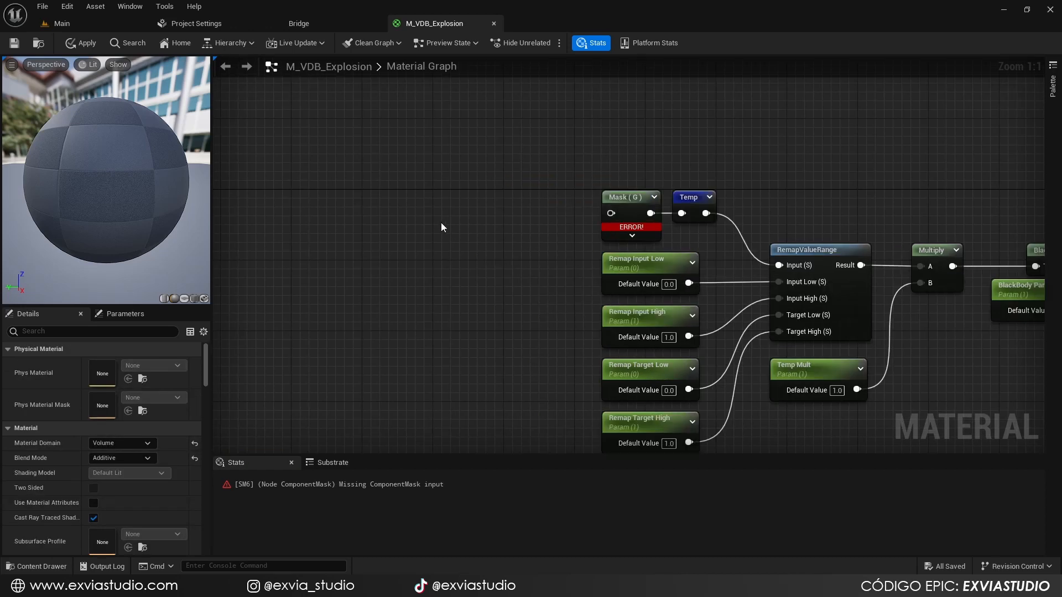
Add a SparseVolumeTextureSampleParameter node ahead of the G mask
{"action": "right_click", "coordinate": [441, 223]}
{"action": "type", "text": "sparse"}
{"action": "left_click", "coordinate": [540, 323]}
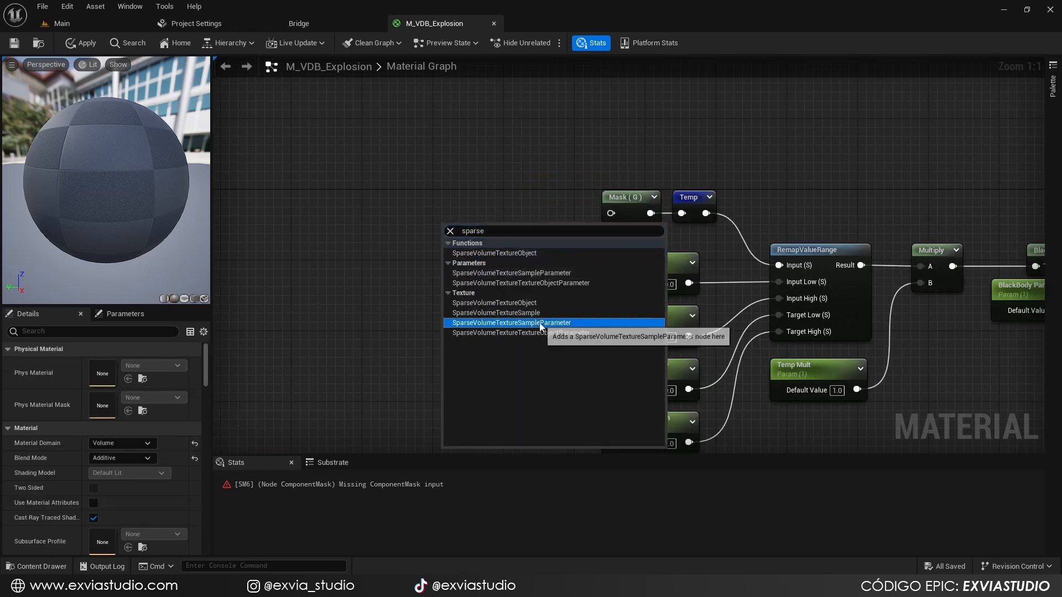
{"action": "left_click", "coordinate": [540, 324]}
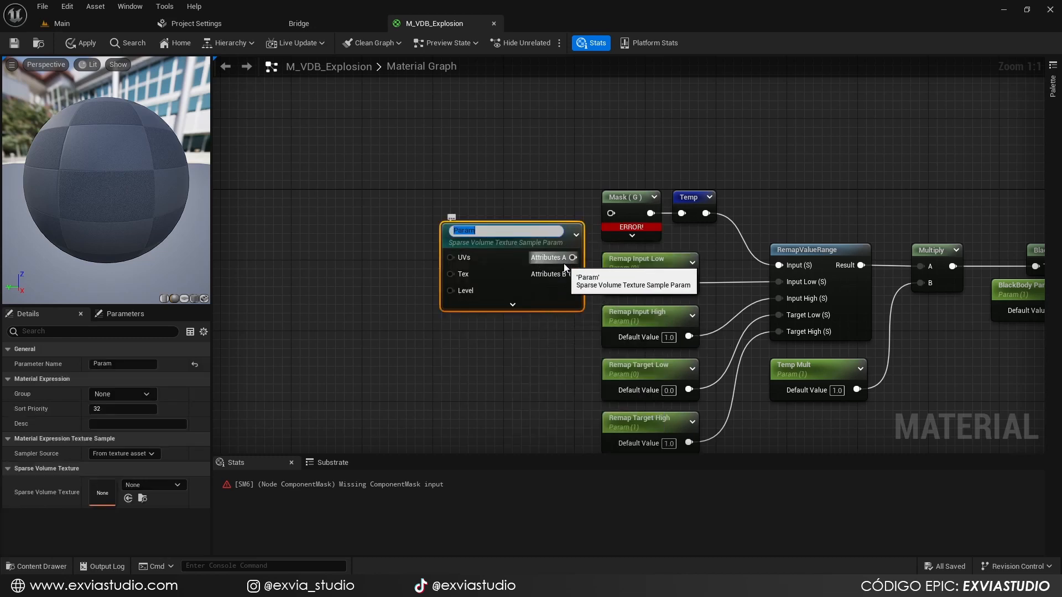
Connect the sparse volume sampler's Attributes A output to the G mask and add a Divide node feeding its UVs input
{"action": "left_click_drag", "start_coordinate": [556, 220], "coordinate": [611, 213]}
{"action": "right_click_drag", "start_coordinate": [508, 237], "coordinate": [686, 223]}
{"action": "left_click_drag", "start_coordinate": [620, 200], "coordinate": [513, 200]}
{"action": "type", "text": "divid"}
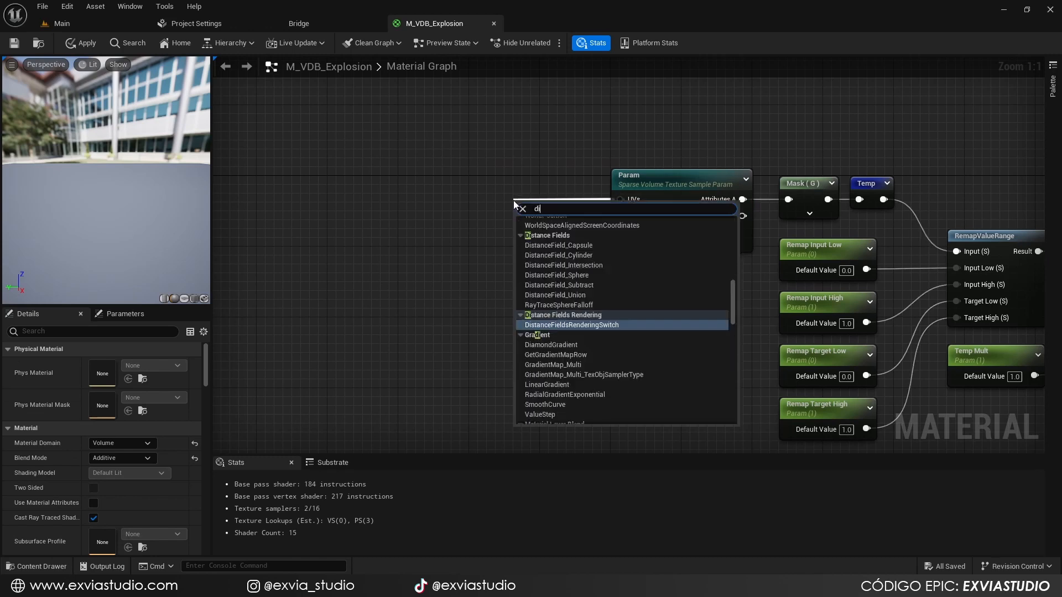
{"action": "type", "text": "e"}
{"action": "key", "text": "Return"}
{"action": "left_click_drag", "start_coordinate": [521, 223], "coordinate": [532, 201]}
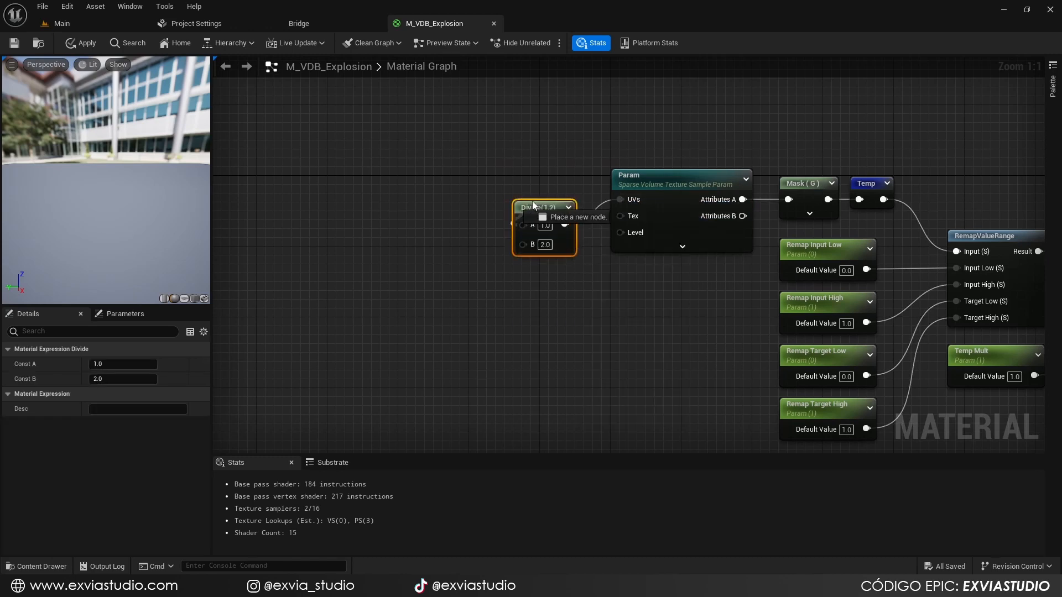
Add a Subtract node feeding the Divide node's A input and place it directly ahead of Divide
{"action": "left_click_drag", "start_coordinate": [621, 228], "coordinate": [569, 228]}
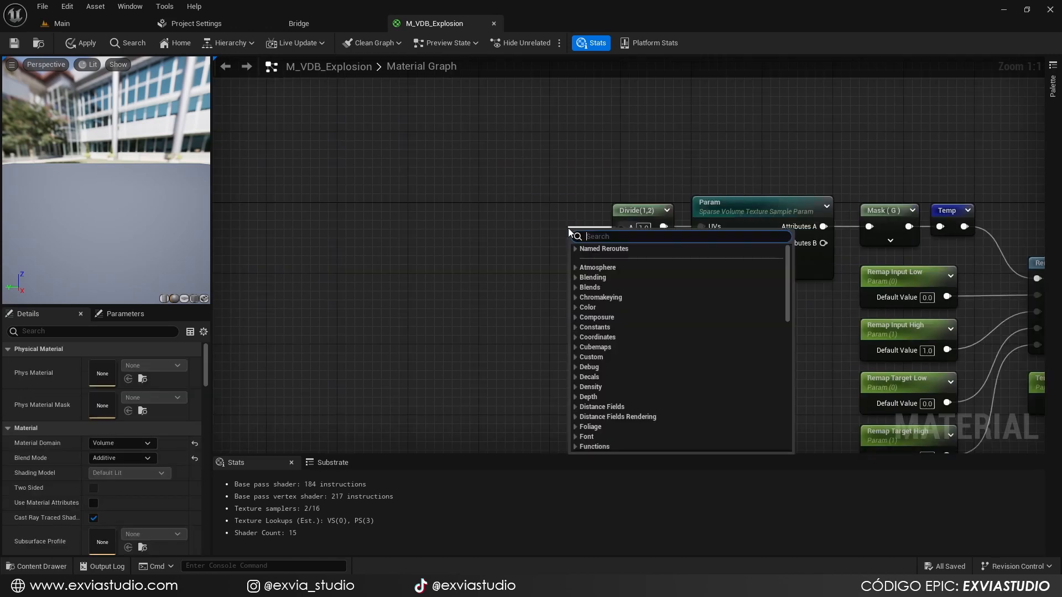
{"action": "type", "text": "Subs"}
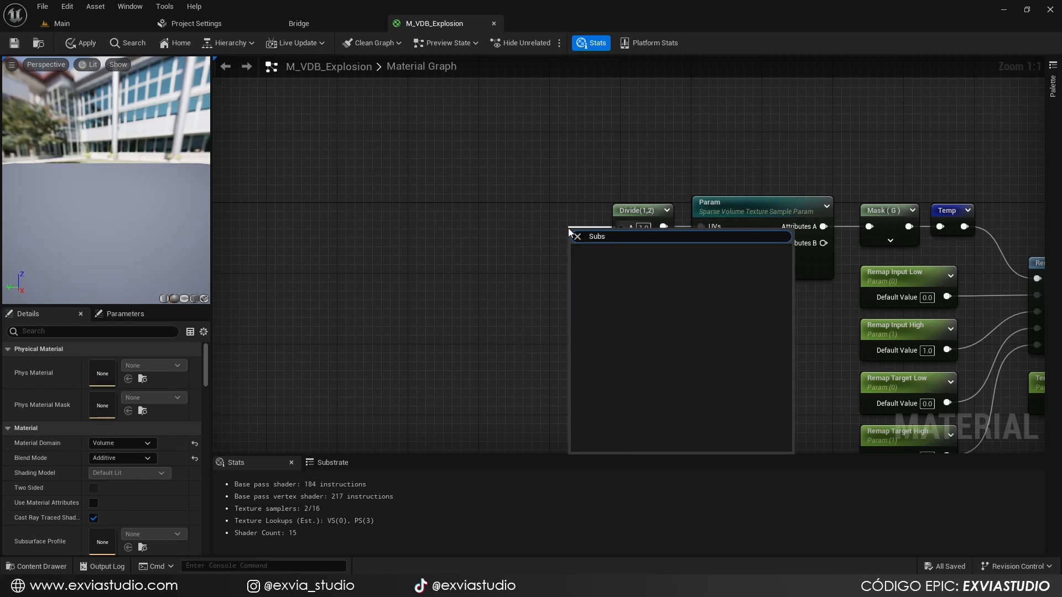
{"action": "key", "text": "Return"}
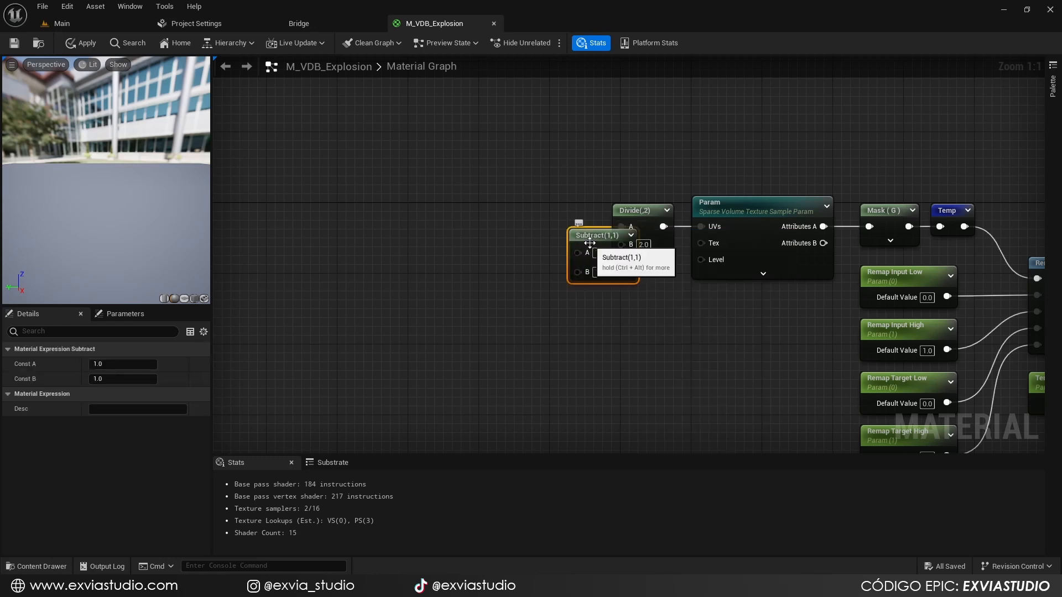
{"action": "left_click_drag", "start_coordinate": [575, 231], "coordinate": [502, 209]}
{"action": "left_click", "coordinate": [604, 164]}
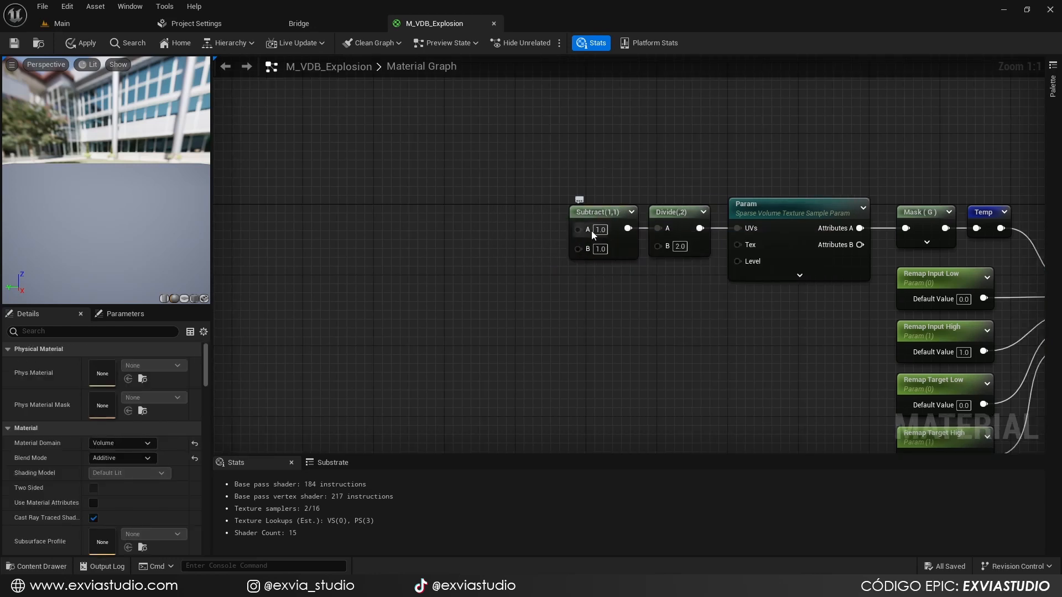
Add a LocalPosition node with its Local Position output feeding Subtract's A input, placed ahead of Subtract
{"action": "left_click_drag", "start_coordinate": [579, 230], "coordinate": [461, 219]}
{"action": "type", "text": "local"}
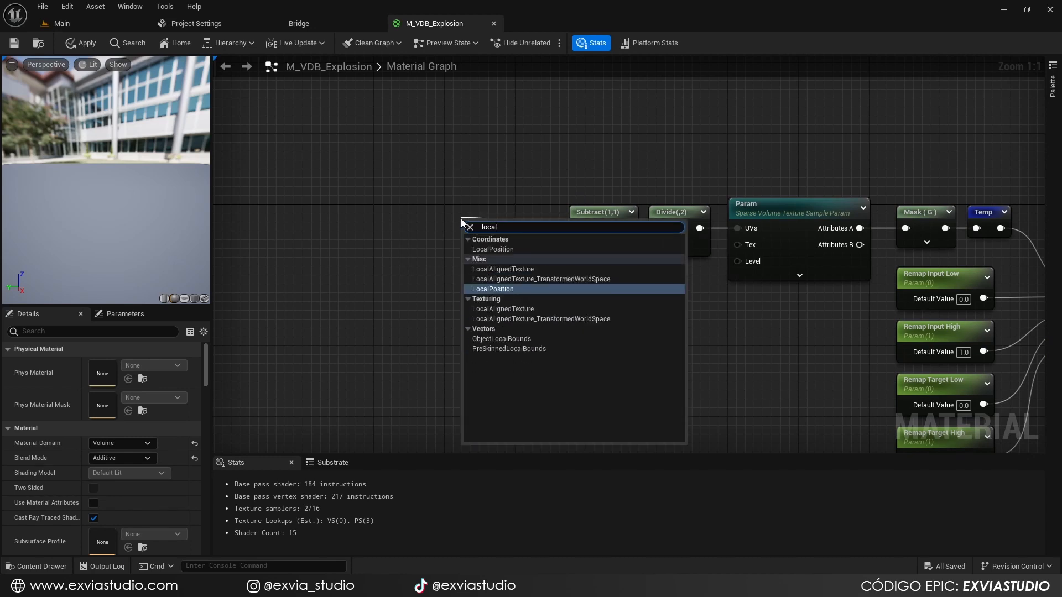
{"action": "key", "text": "Return"}
{"action": "left_click_drag", "start_coordinate": [506, 226], "coordinate": [409, 213]}
Add an ObjectLocalBounds node below LocalPosition, connecting its Extents to Divide's B and its Min to Subtract's B
{"action": "right_click", "coordinate": [408, 339]}
{"action": "type", "text": "objec"}
{"action": "type", "text": "cal"}
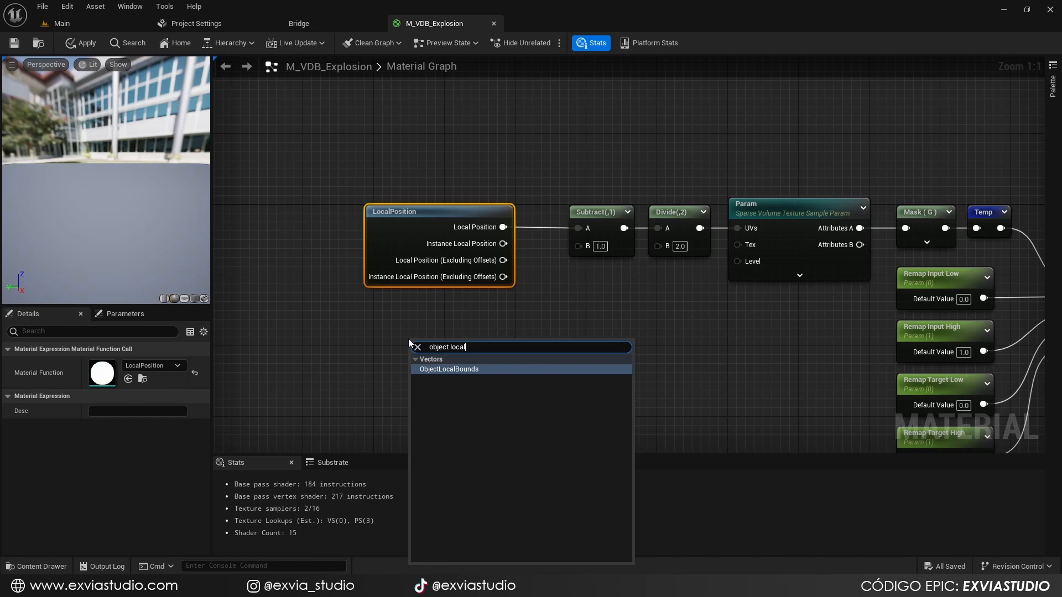
{"action": "key", "text": "Return"}
{"action": "left_click_drag", "start_coordinate": [490, 386], "coordinate": [657, 247]}
{"action": "left_click_drag", "start_coordinate": [490, 402], "coordinate": [578, 245]}
{"action": "left_click_drag", "start_coordinate": [455, 351], "coordinate": [463, 311]}
{"action": "left_click", "coordinate": [693, 349]}
Add a component mask below the remap parameters with only R enabled and feed it from the sampler's Attributes A
{"action": "right_click_drag", "start_coordinate": [693, 350], "coordinate": [484, 279]}
{"action": "scroll", "coordinate": [629, 308], "scroll_direction": "down", "scroll_amount": 4}
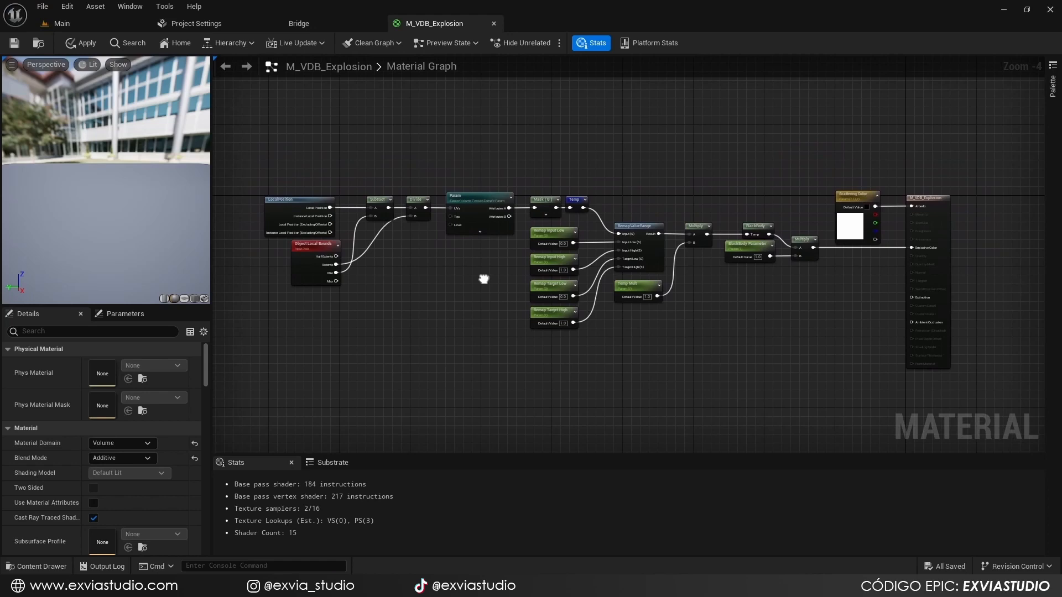
{"action": "scroll", "coordinate": [510, 329], "scroll_direction": "up", "scroll_amount": 2}
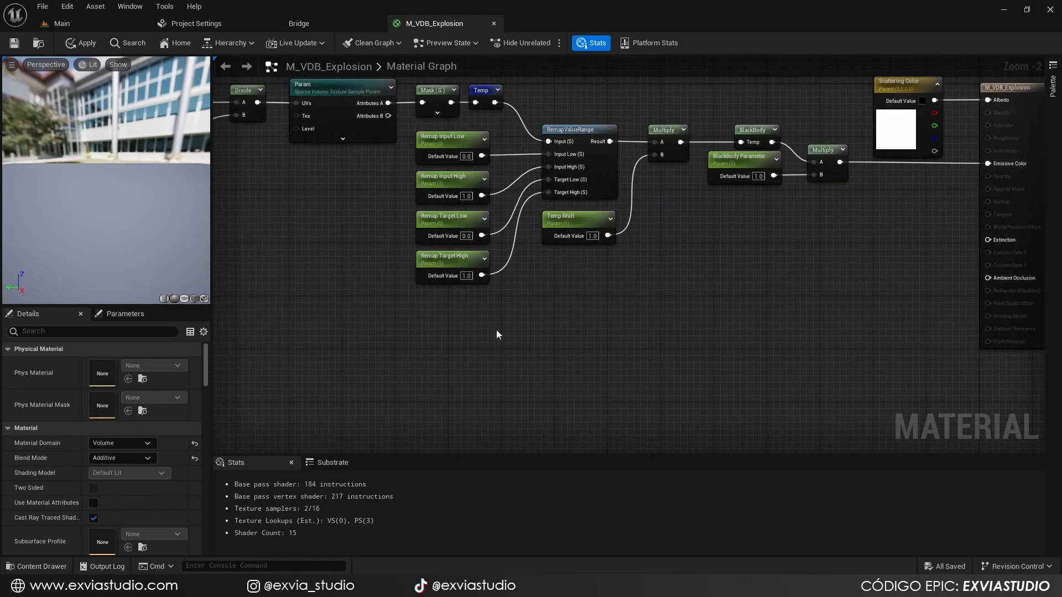
{"action": "right_click", "coordinate": [466, 331]}
{"action": "type", "text": "mask"}
{"action": "key", "text": "Return"}
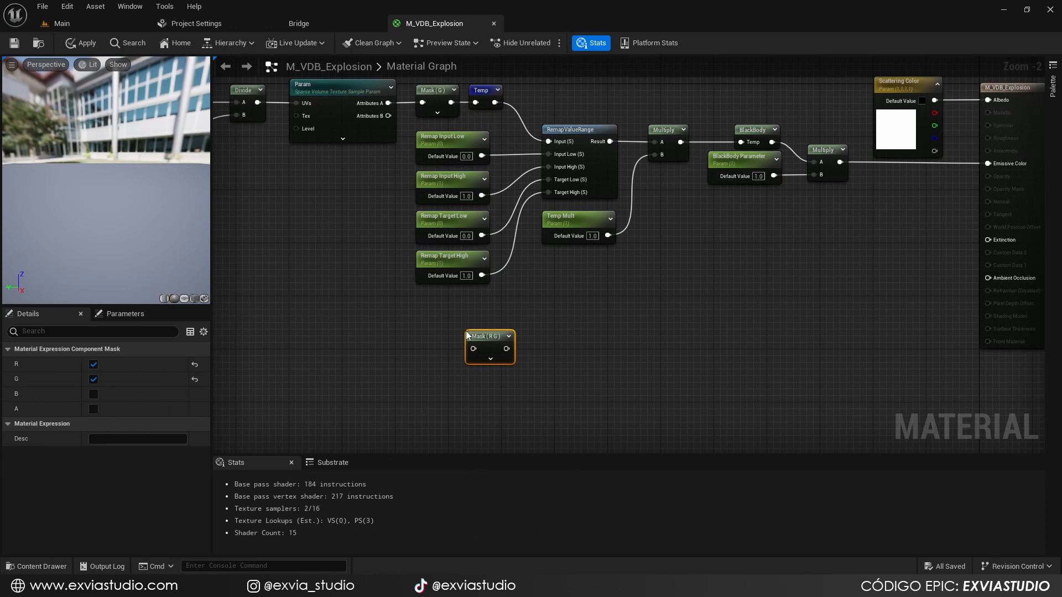
{"action": "left_click", "coordinate": [94, 380]}
{"action": "left_click", "coordinate": [601, 300]}
{"action": "right_click_drag", "start_coordinate": [472, 239], "coordinate": [591, 269]}
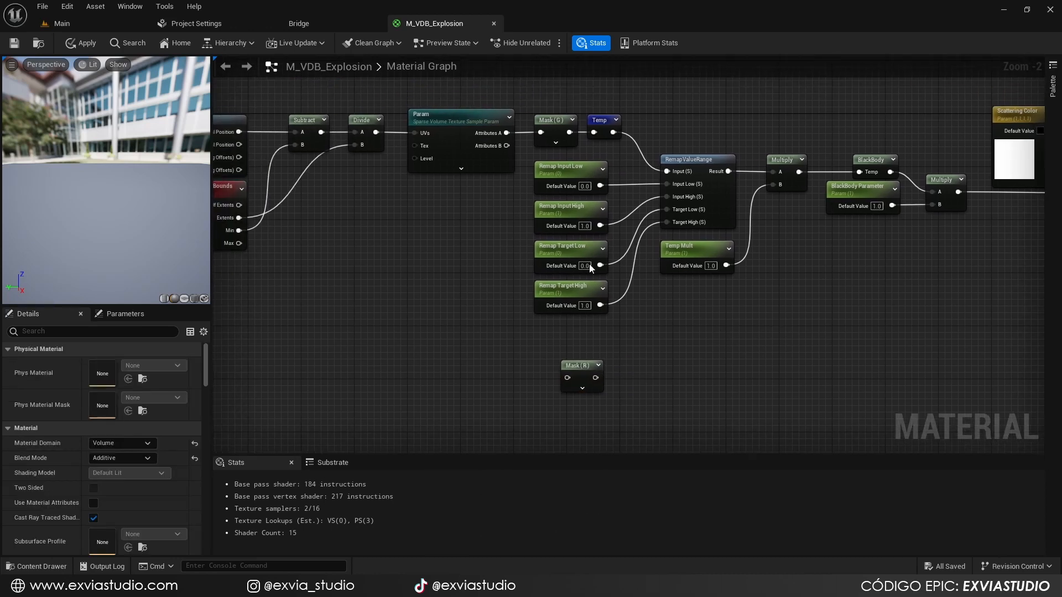
{"action": "left_click_drag", "start_coordinate": [507, 133], "coordinate": [567, 378]}
Add a reroute node near the R mask and convert it to a named reroute
{"action": "right_click_drag", "start_coordinate": [565, 364], "coordinate": [456, 370]}
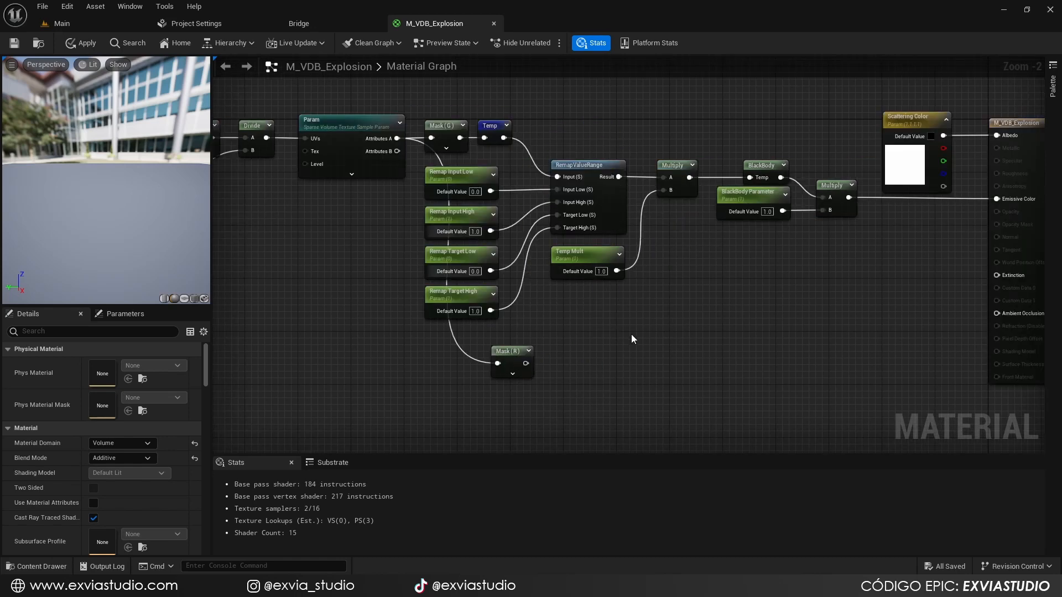
{"action": "right_click", "coordinate": [642, 332]}
{"action": "type", "text": "reroute"}
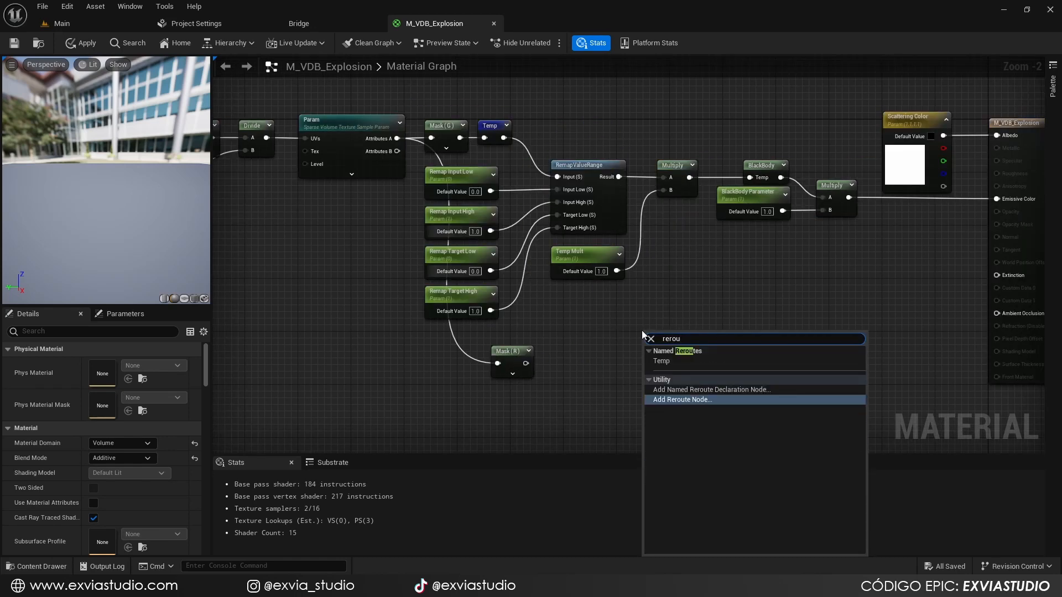
{"action": "key", "text": "Return"}
{"action": "right_click", "coordinate": [651, 334]}
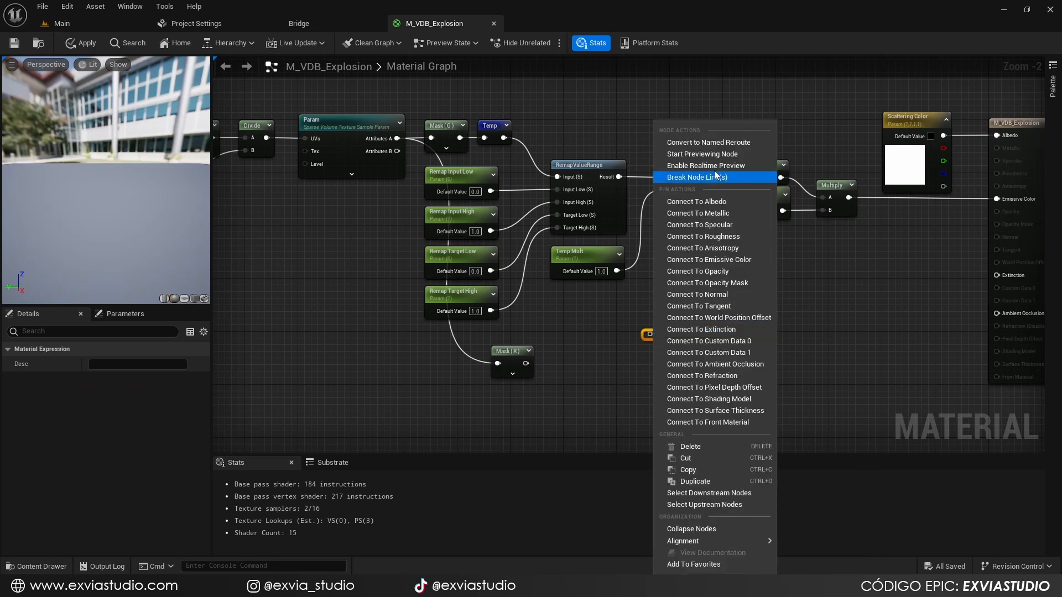
{"action": "left_click", "coordinate": [716, 141]}
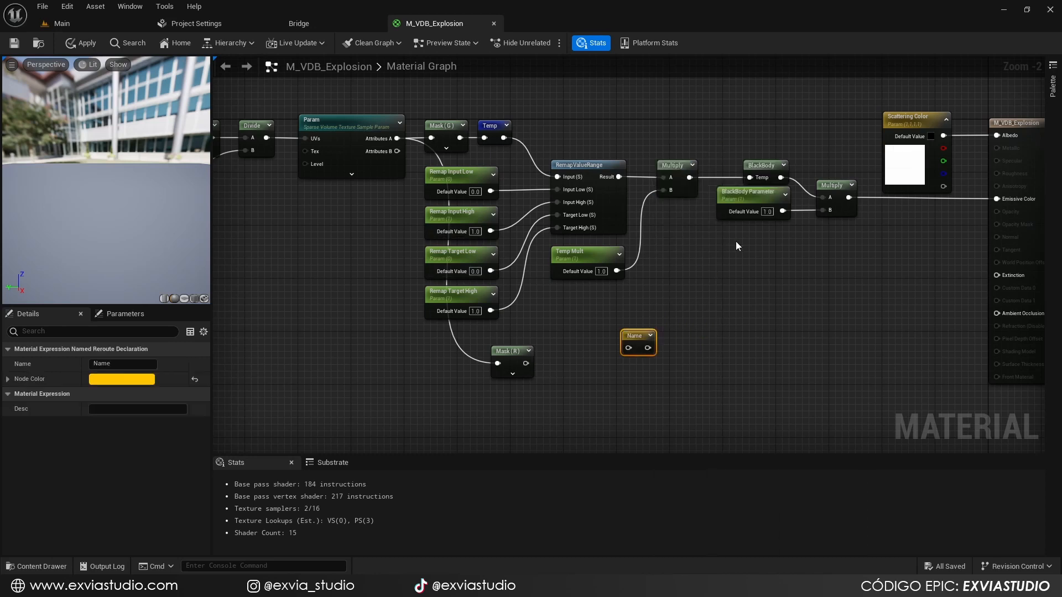
Name the new reroute Density and connect the R mask's output to it
{"action": "left_click", "coordinate": [99, 364]}
{"action": "type", "text": "Density"}
{"action": "left_click", "coordinate": [627, 364]}
{"action": "left_click_drag", "start_coordinate": [629, 347], "coordinate": [553, 355]}
Add a scalar parameter named Density Mult with default value 1.0 and place it below the Density reroute
{"action": "left_click", "coordinate": [637, 363]}
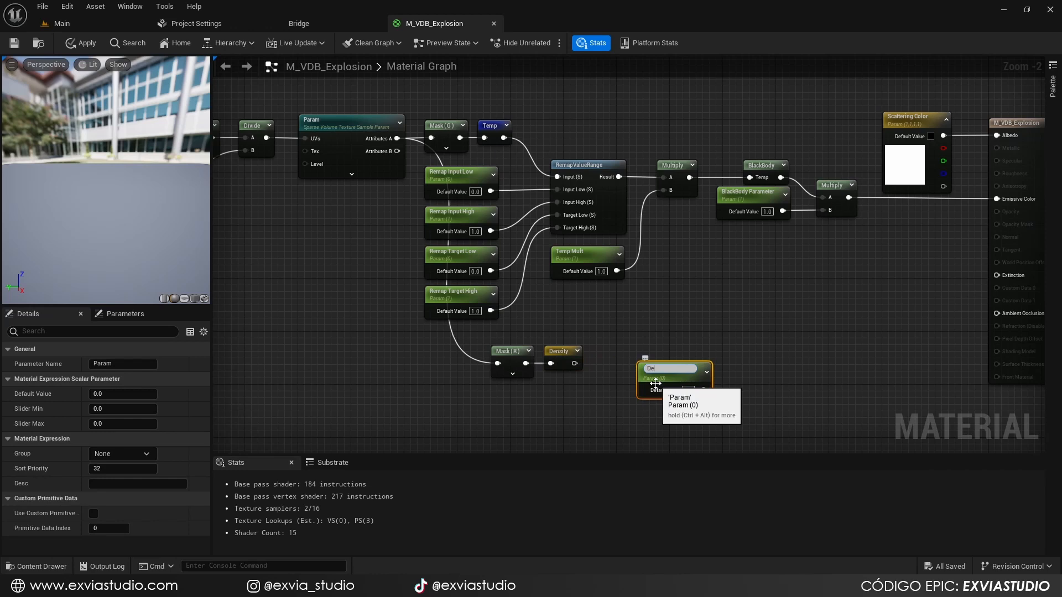
{"action": "type", "text": "Density Mul"}
{"action": "type", "text": "t"}
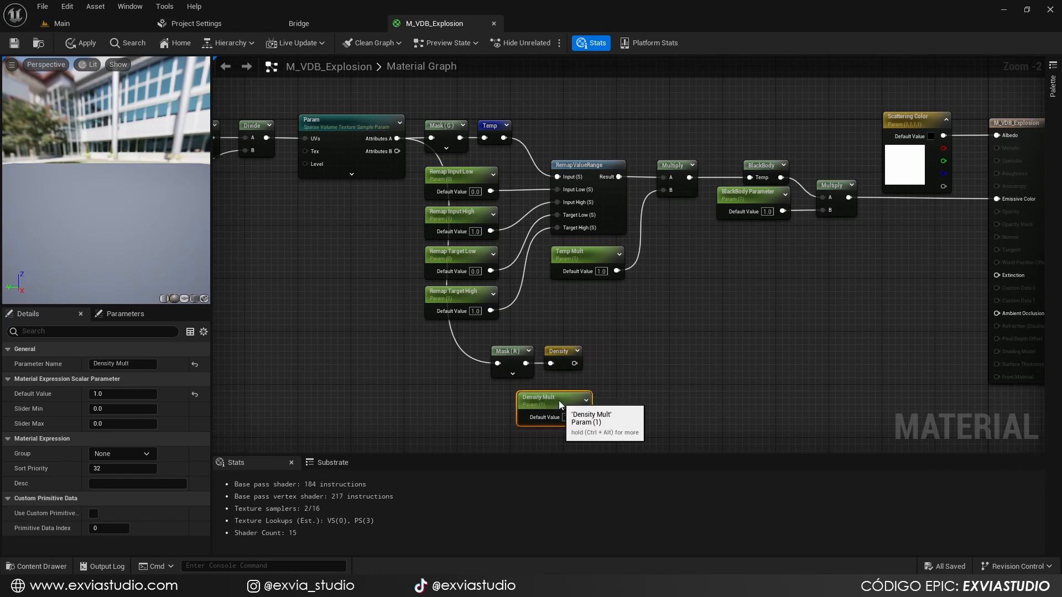
{"action": "left_click_drag", "start_coordinate": [559, 400], "coordinate": [552, 402]}
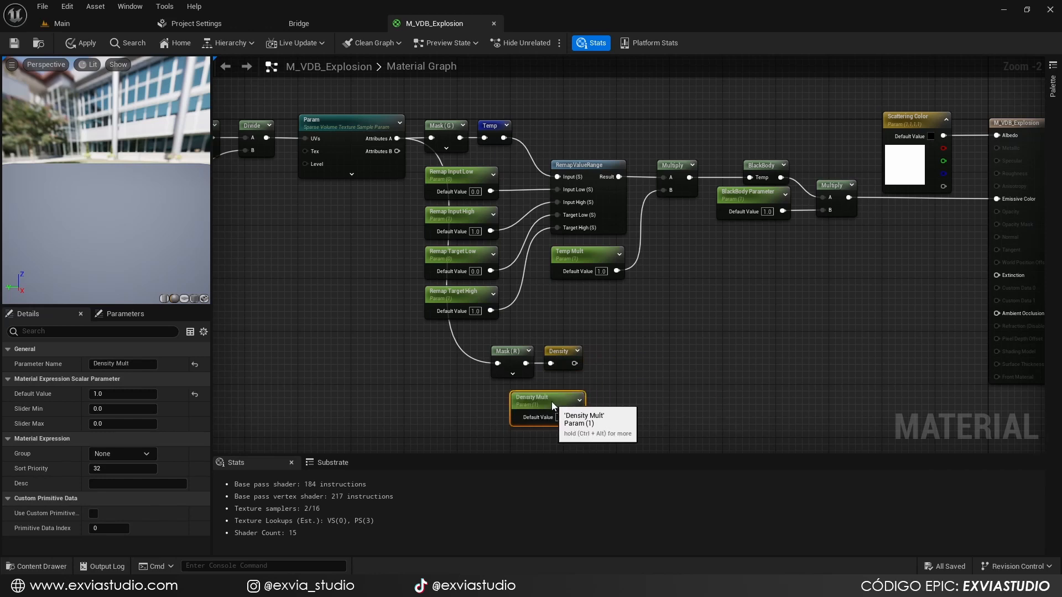
{"action": "left_click", "coordinate": [627, 361]}
Add a Multiply node combining Density and Density Mult, and connect its output to the material's Extinction input
{"action": "right_click_drag", "start_coordinate": [627, 361], "coordinate": [599, 357]}
{"action": "left_click", "coordinate": [613, 339]}
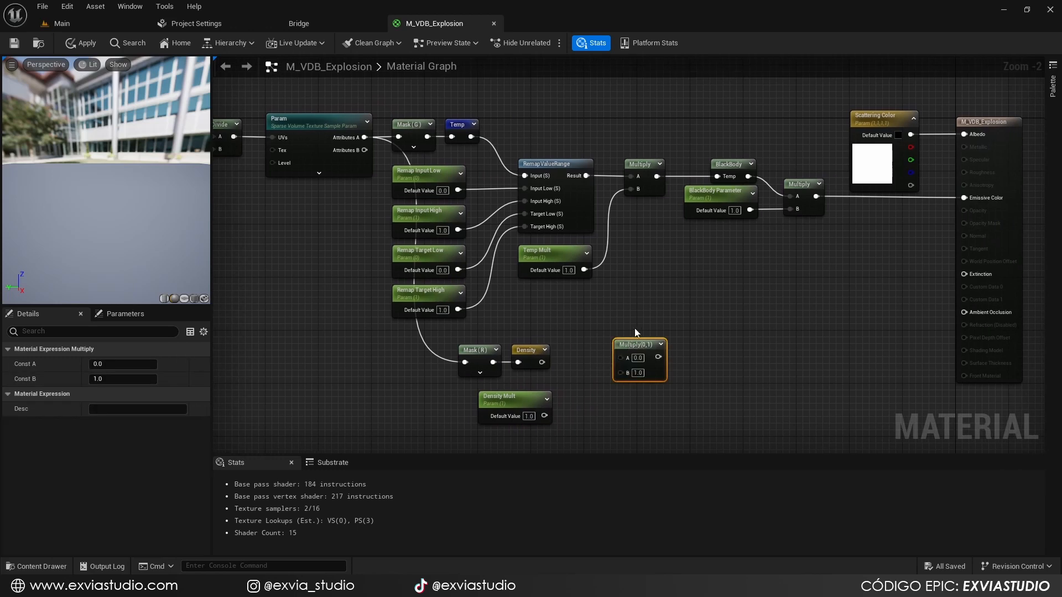
{"action": "left_click_drag", "start_coordinate": [620, 358], "coordinate": [542, 362]}
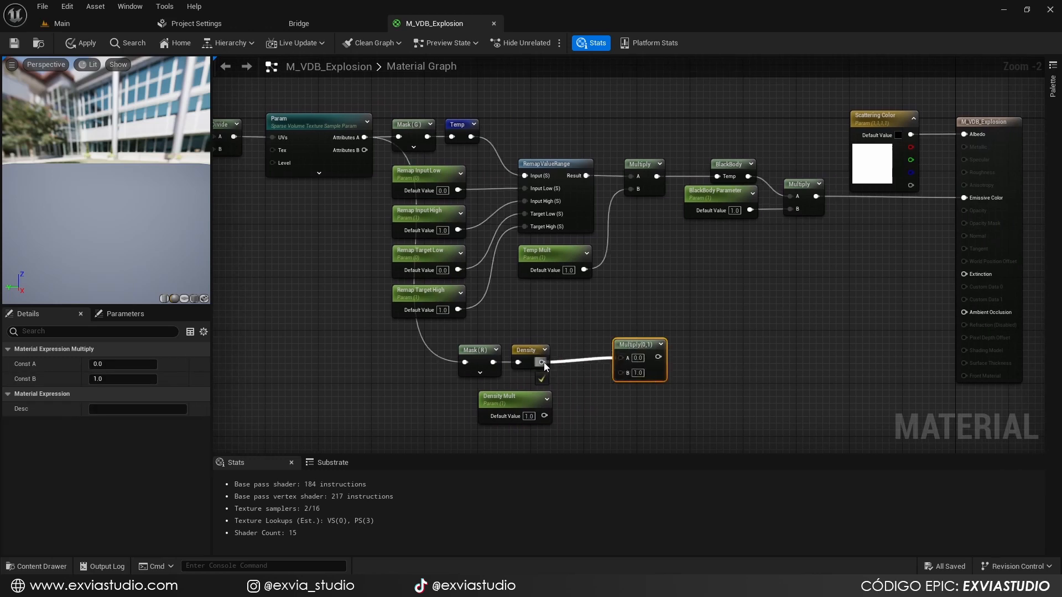
{"action": "left_click_drag", "start_coordinate": [634, 348], "coordinate": [964, 275]}
{"action": "left_click", "coordinate": [596, 424]}
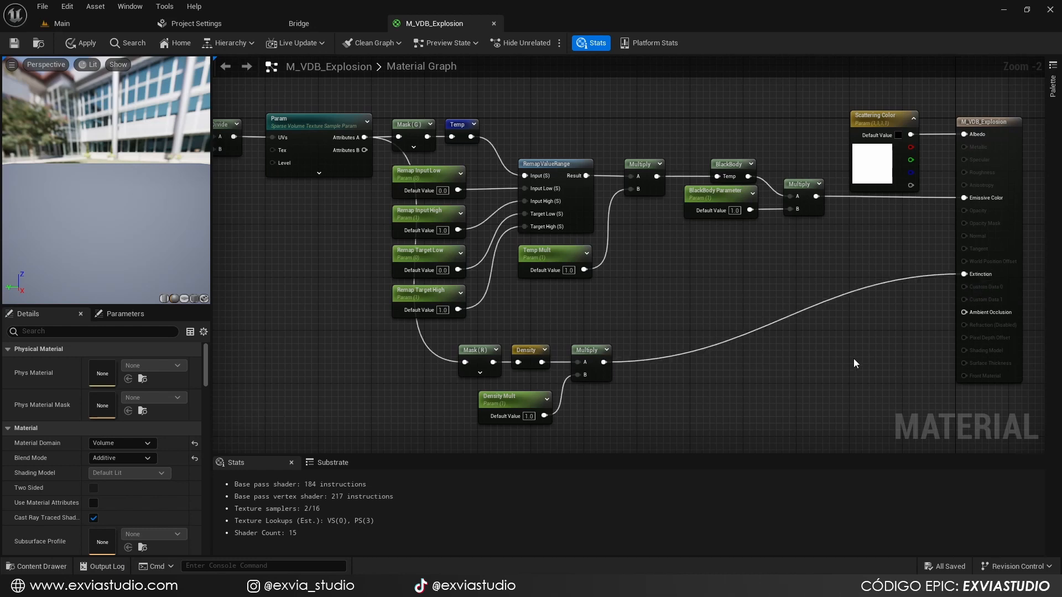
Assign embergen_gasoline_explosion_a as the Sparse Volume Texture of the volume texture sample parameter
{"action": "scroll", "coordinate": [776, 356], "scroll_direction": "down", "scroll_amount": 2}
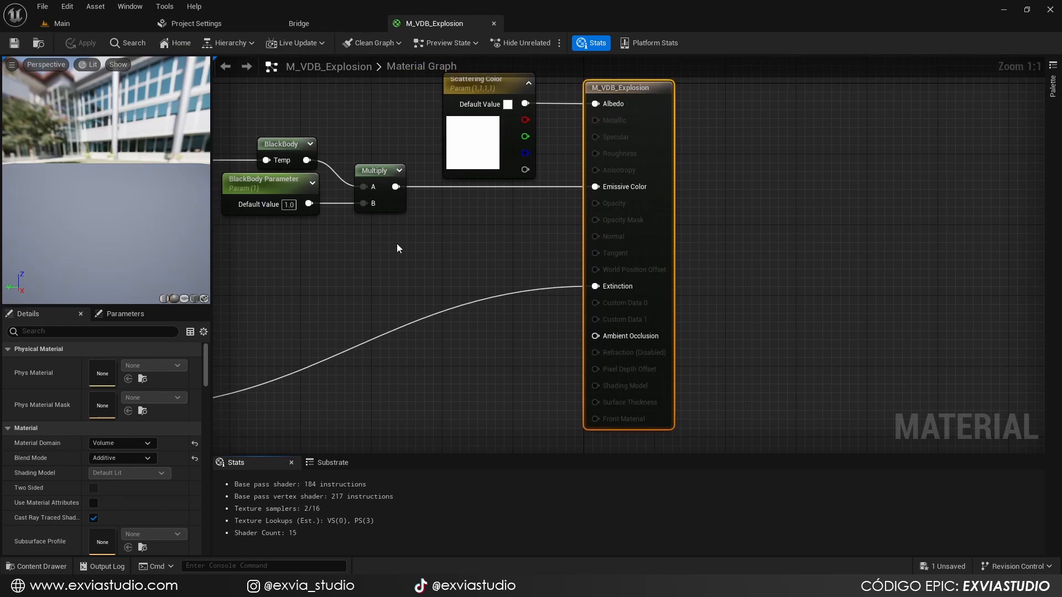
{"action": "scroll", "coordinate": [365, 255], "scroll_direction": "down", "scroll_amount": 2}
{"action": "right_click_drag", "start_coordinate": [299, 271], "coordinate": [700, 272]}
{"action": "right_click_drag", "start_coordinate": [295, 195], "coordinate": [428, 253]}
{"action": "scroll", "coordinate": [378, 227], "scroll_direction": "up", "scroll_amount": 2}
{"action": "left_click", "coordinate": [451, 193]}
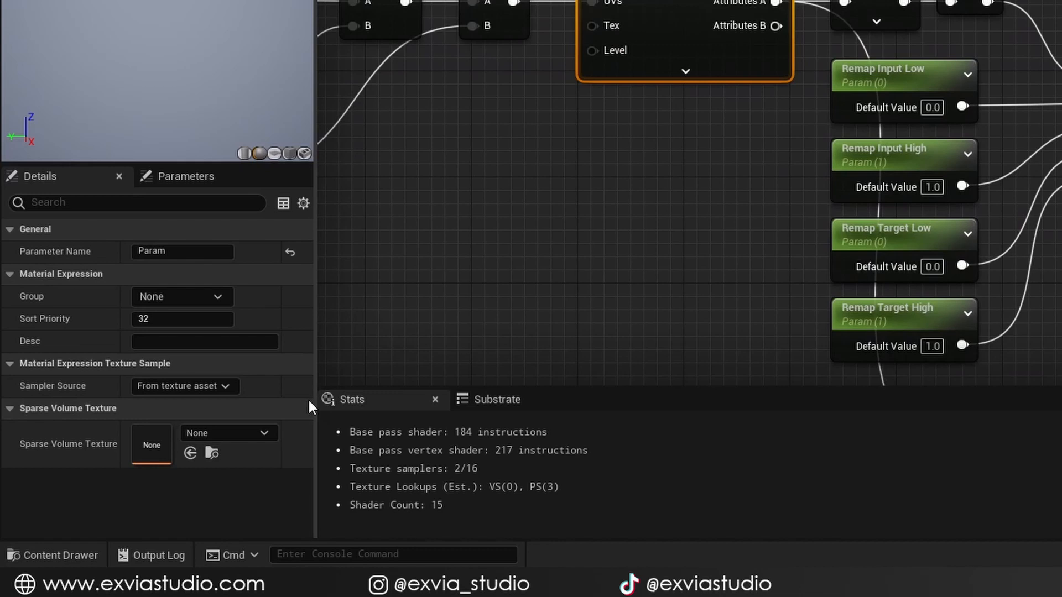
{"action": "left_click", "coordinate": [260, 435]}
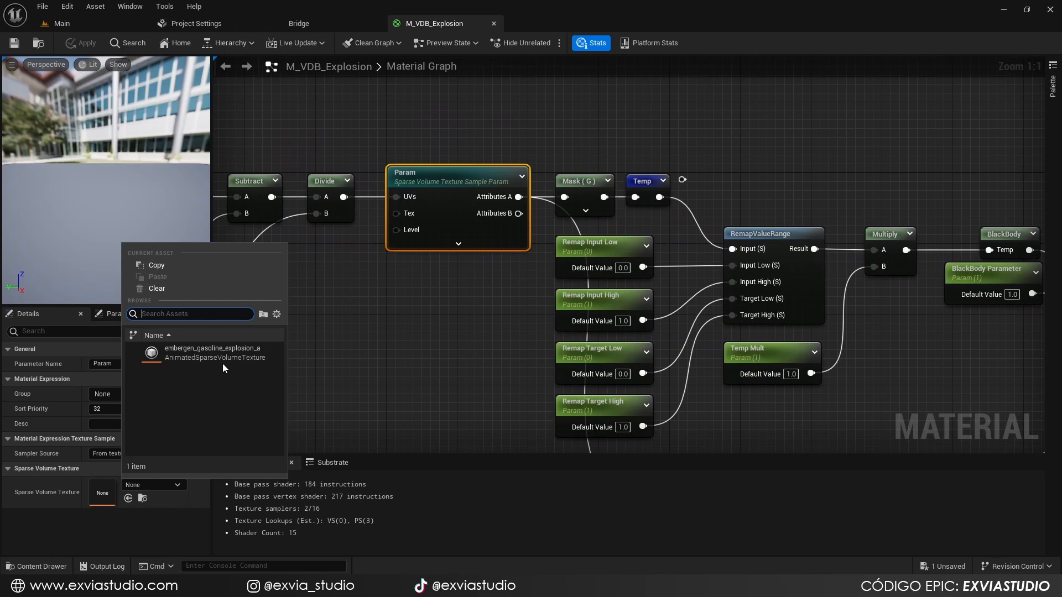
{"action": "mouse_move", "coordinate": [224, 359]}
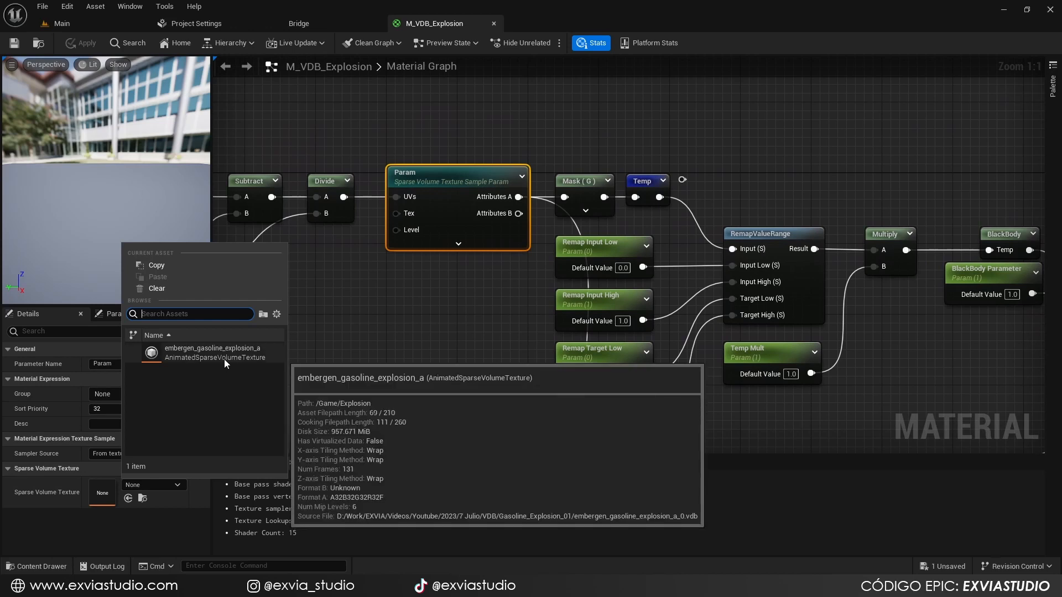
{"action": "left_click", "coordinate": [224, 359]}
{"action": "left_click", "coordinate": [389, 370]}
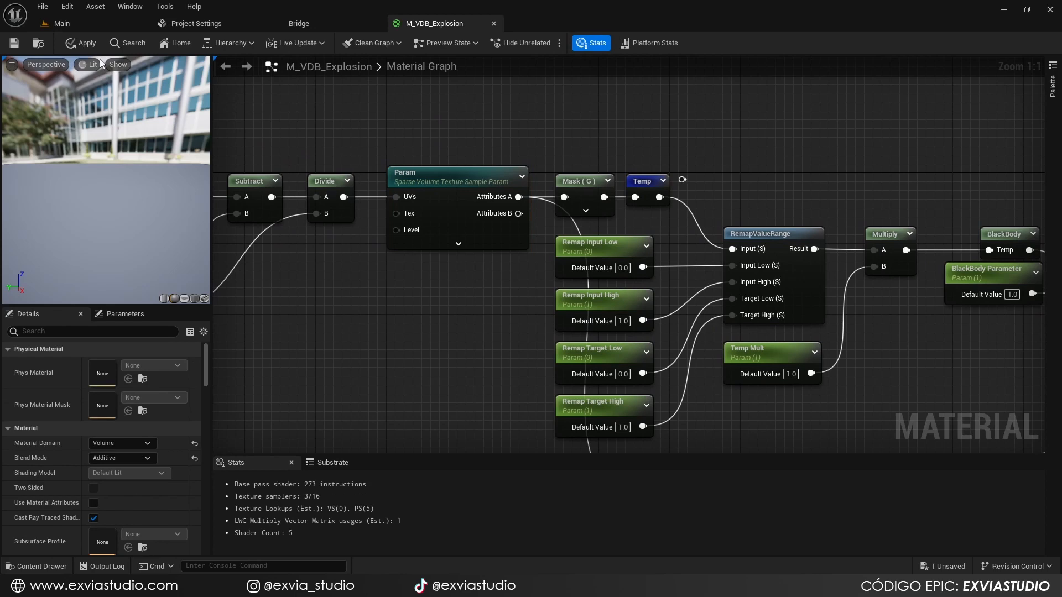
Save the M_VDB_Explosion material, close its editor and return to the Main level
{"action": "left_click", "coordinate": [14, 46]}
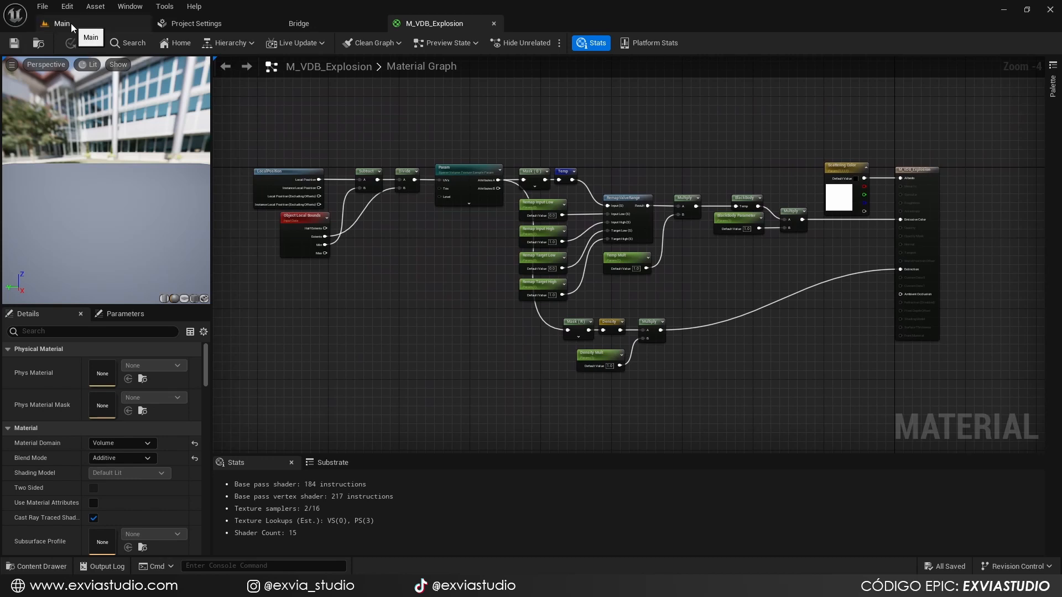
{"action": "left_click", "coordinate": [71, 24]}
{"action": "left_click", "coordinate": [493, 24]}
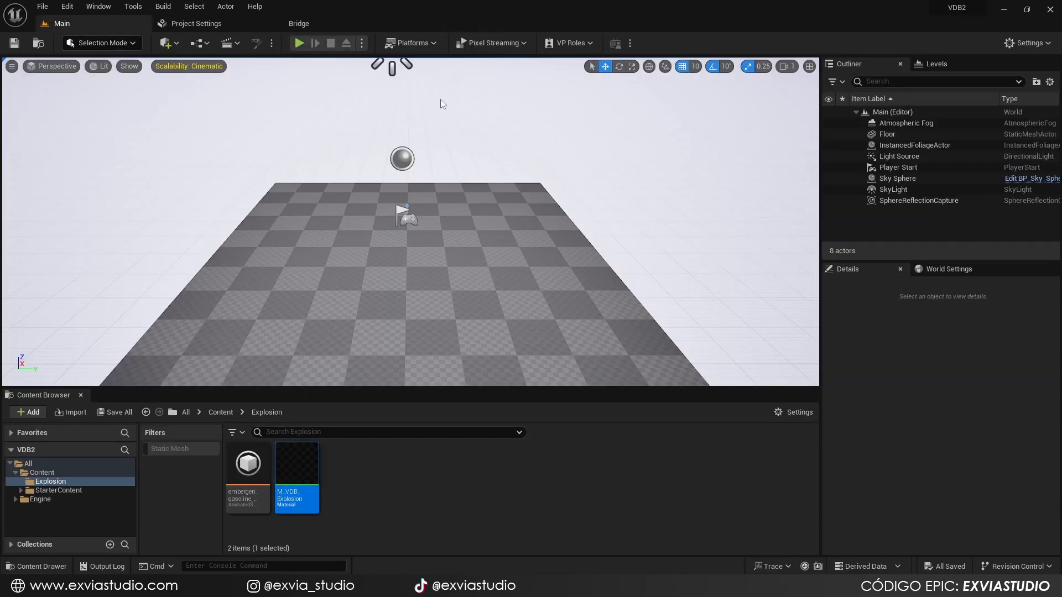
Create a material instance from M_VDB_Explosion in the Explosion folder and open it
{"action": "right_click", "coordinate": [309, 465]}
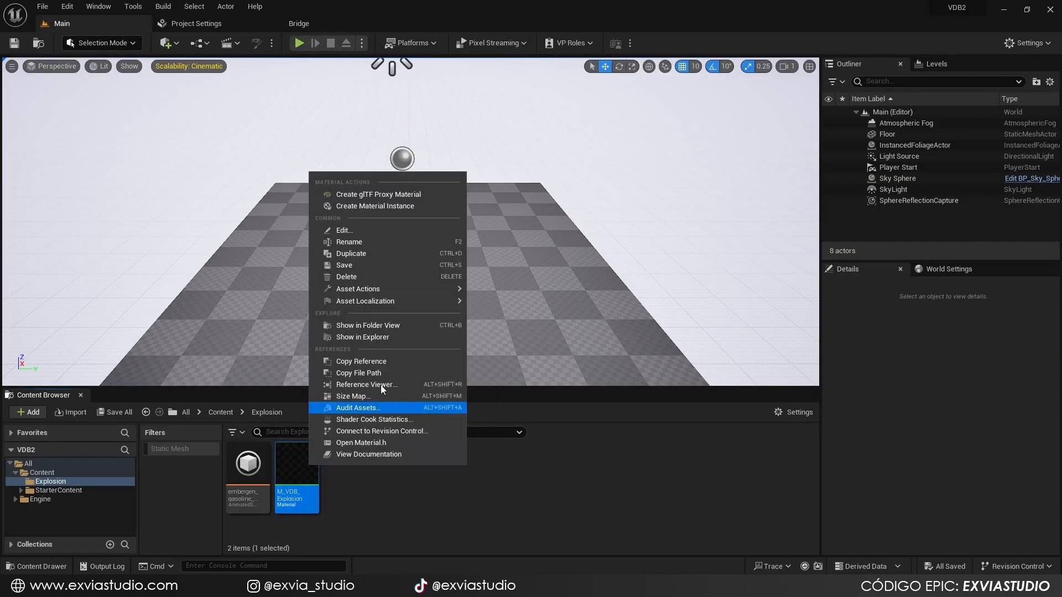
{"action": "left_click", "coordinate": [433, 207]}
{"action": "key", "text": "Return"}
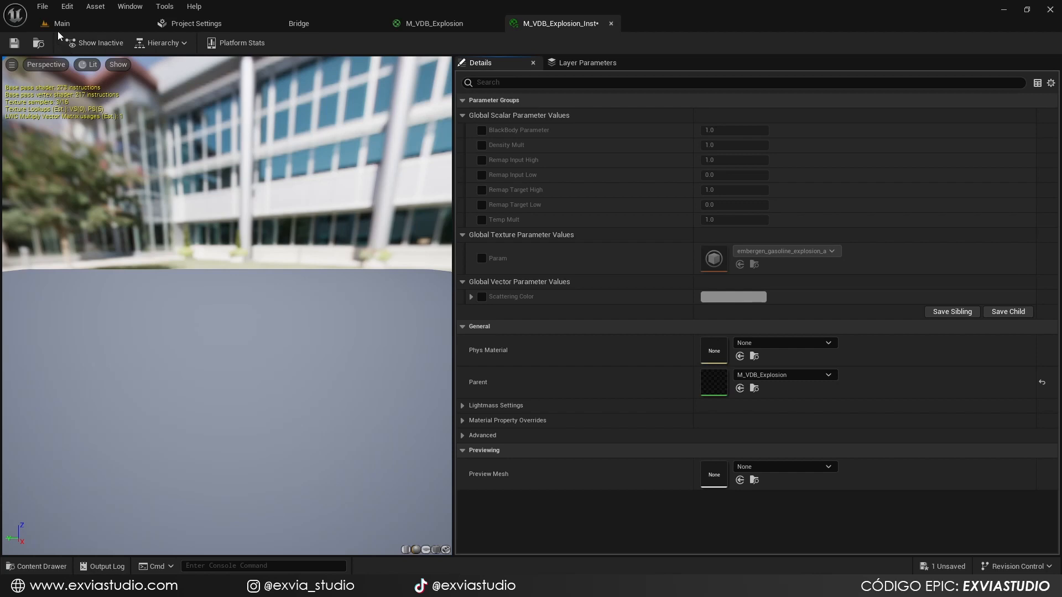
Return to the Main level and place a Heterogeneous Volume actor on the floor
{"action": "left_click", "coordinate": [64, 26]}
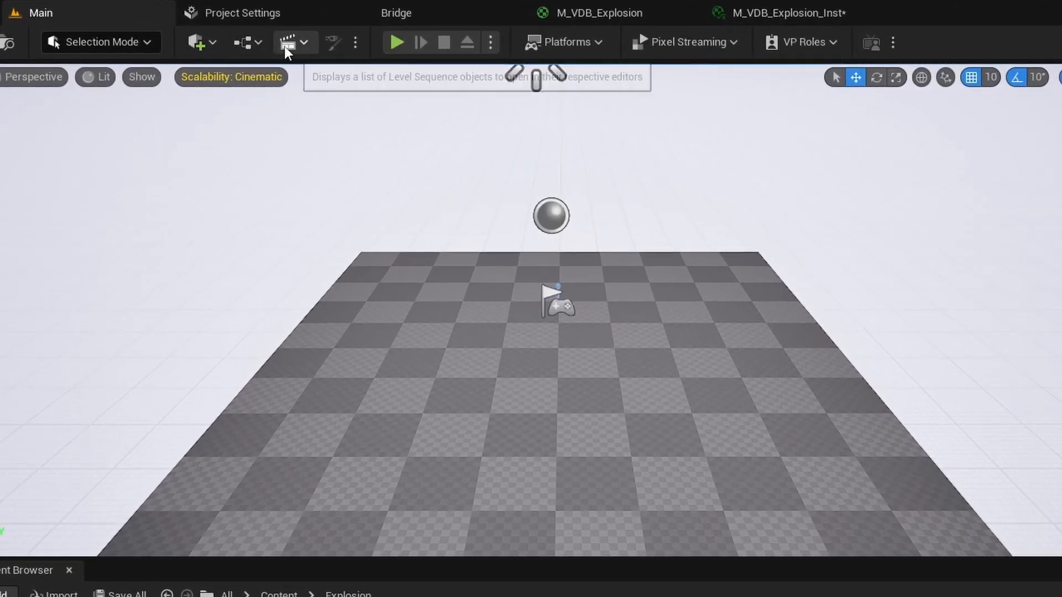
{"action": "left_click", "coordinate": [198, 42]}
{"action": "mouse_move", "coordinate": [245, 321]}
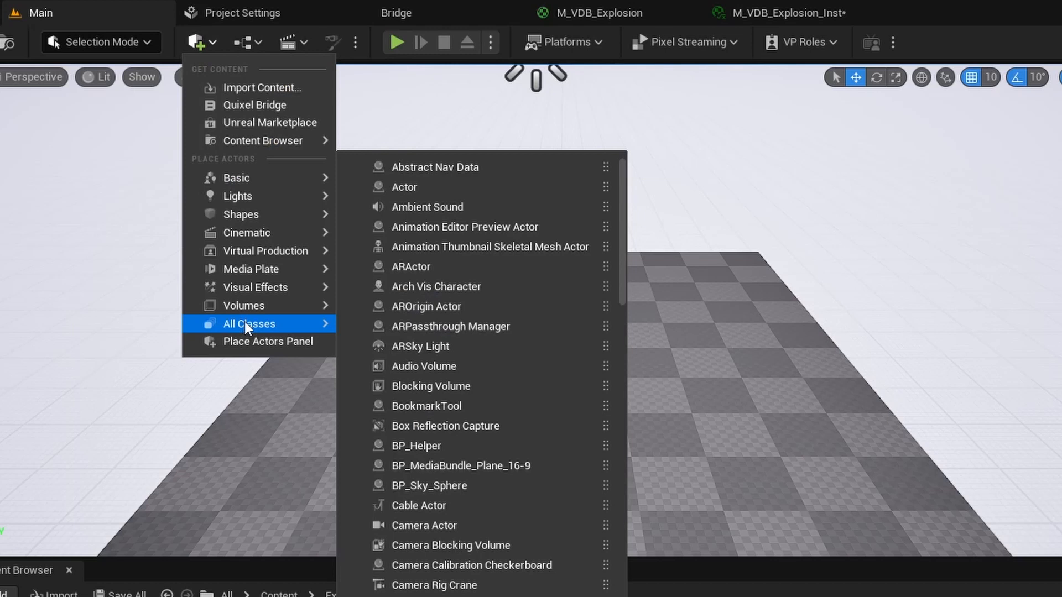
{"action": "type", "text": "hetero"}
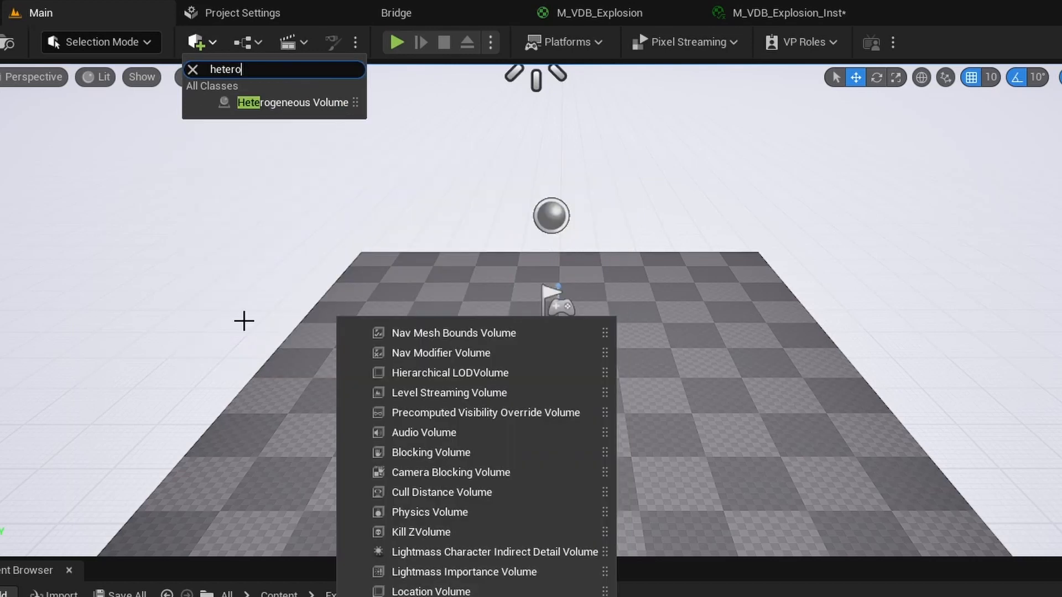
{"action": "left_click_drag", "start_coordinate": [300, 103], "coordinate": [557, 378]}
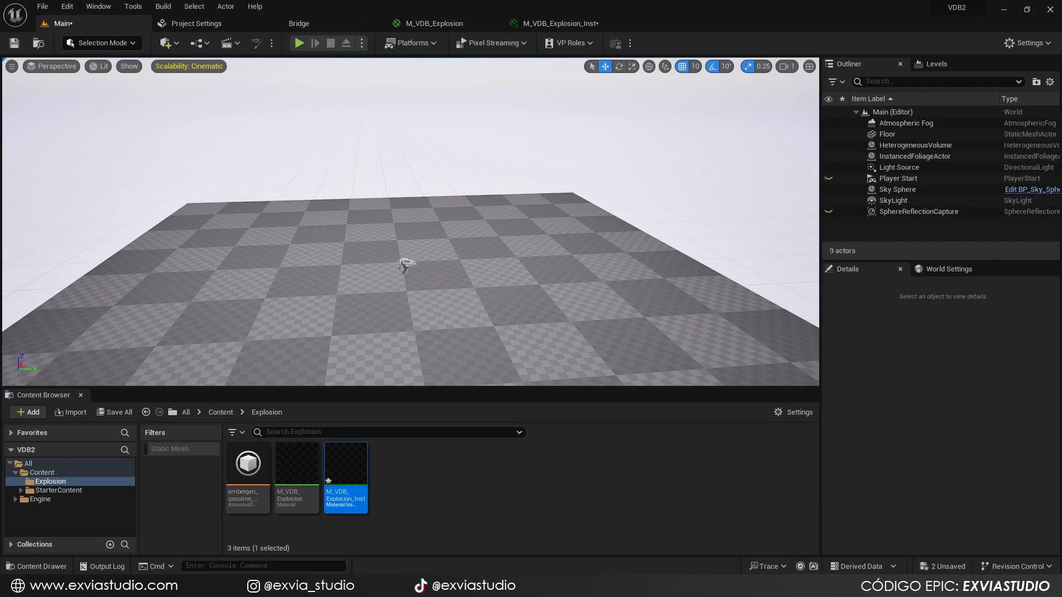
Assign the M_VDB_Explosion_Inst material instance to Element 0 of the HeterogeneousVolume actor
{"action": "left_click", "coordinate": [438, 477]}
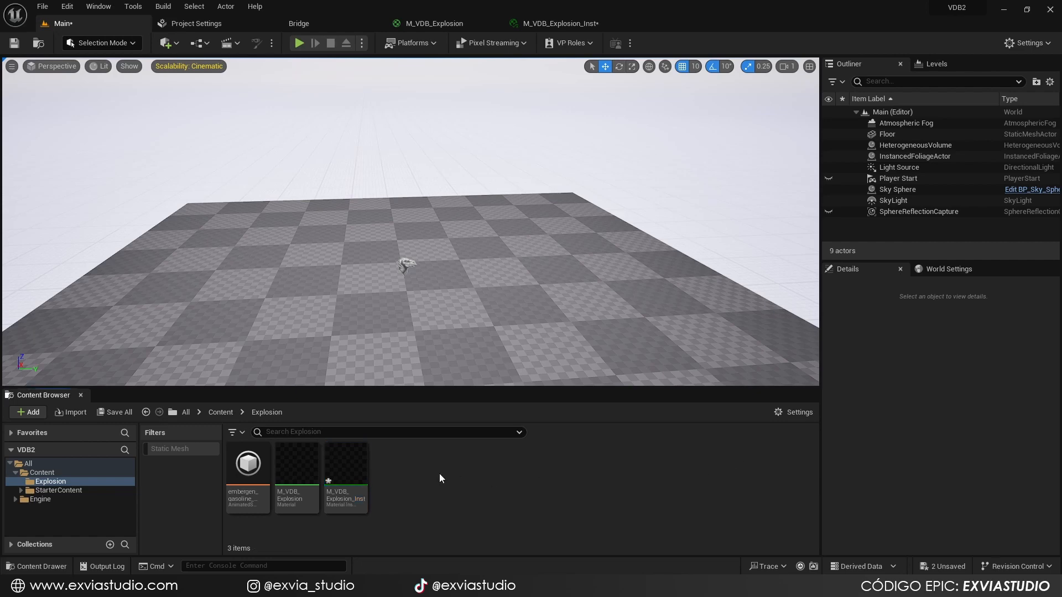
{"action": "left_click", "coordinate": [403, 264]}
{"action": "left_click", "coordinate": [365, 477]}
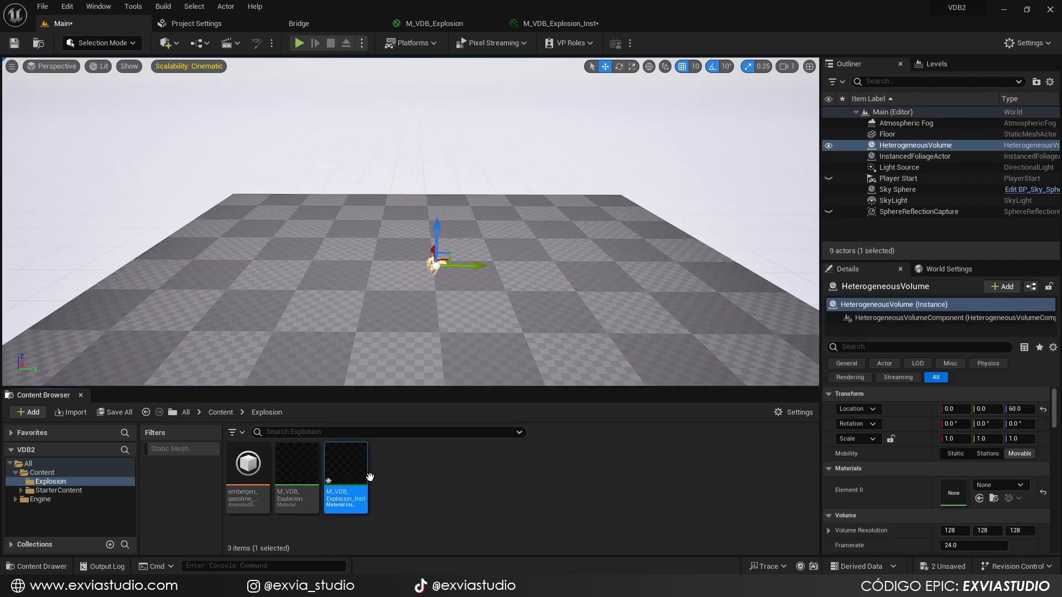
{"action": "left_click_drag", "start_coordinate": [369, 477], "coordinate": [953, 497]}
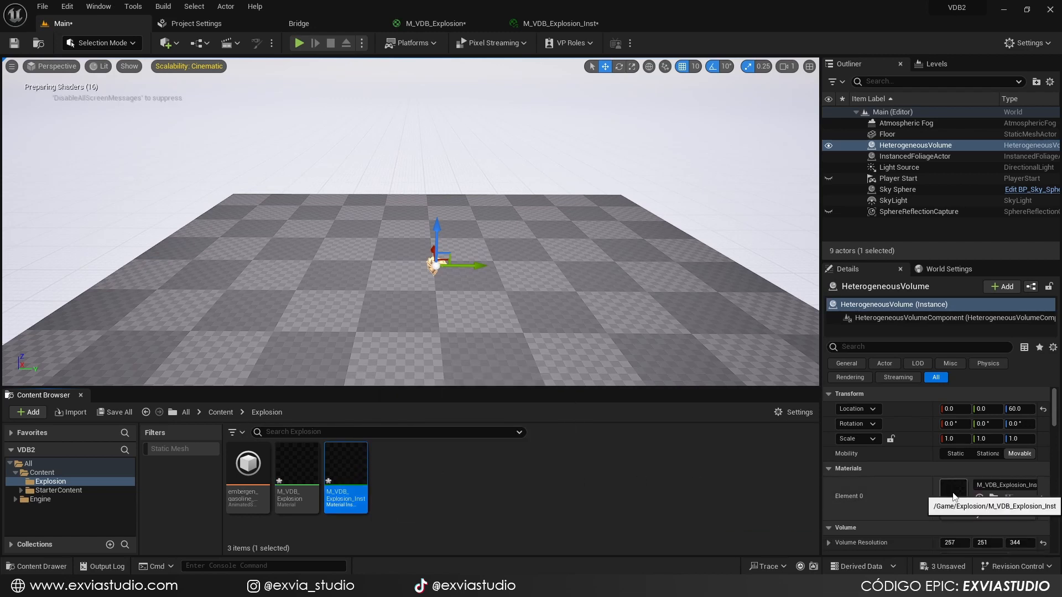
{"action": "left_click", "coordinate": [481, 489]}
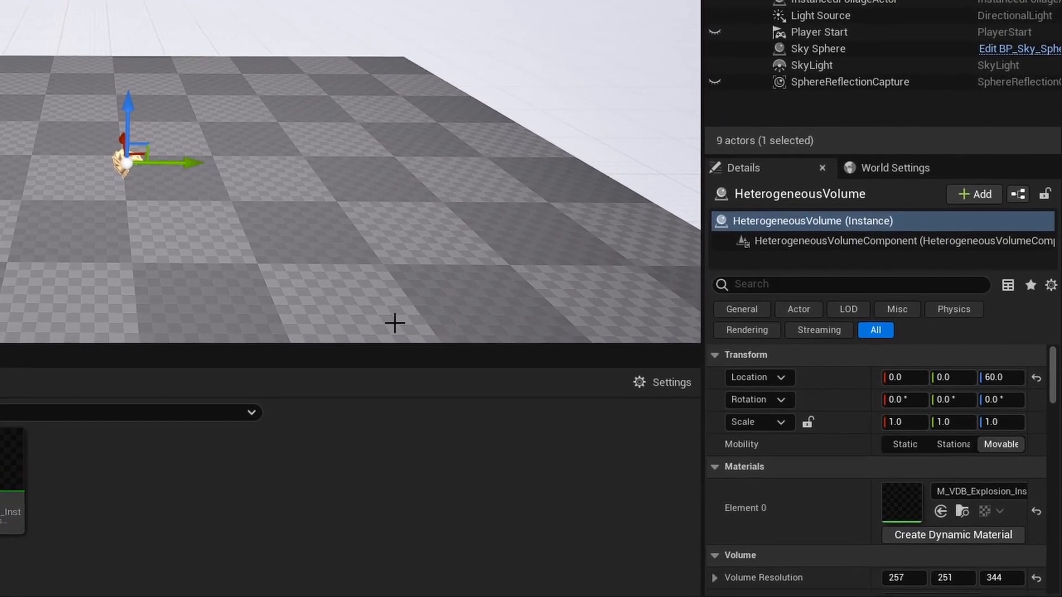
Enable Animate in the Volume settings of the HeterogeneousVolume actor
{"action": "scroll", "coordinate": [939, 487], "scroll_direction": "down", "scroll_amount": 1}
{"action": "scroll", "coordinate": [883, 500], "scroll_direction": "down", "scroll_amount": 3}
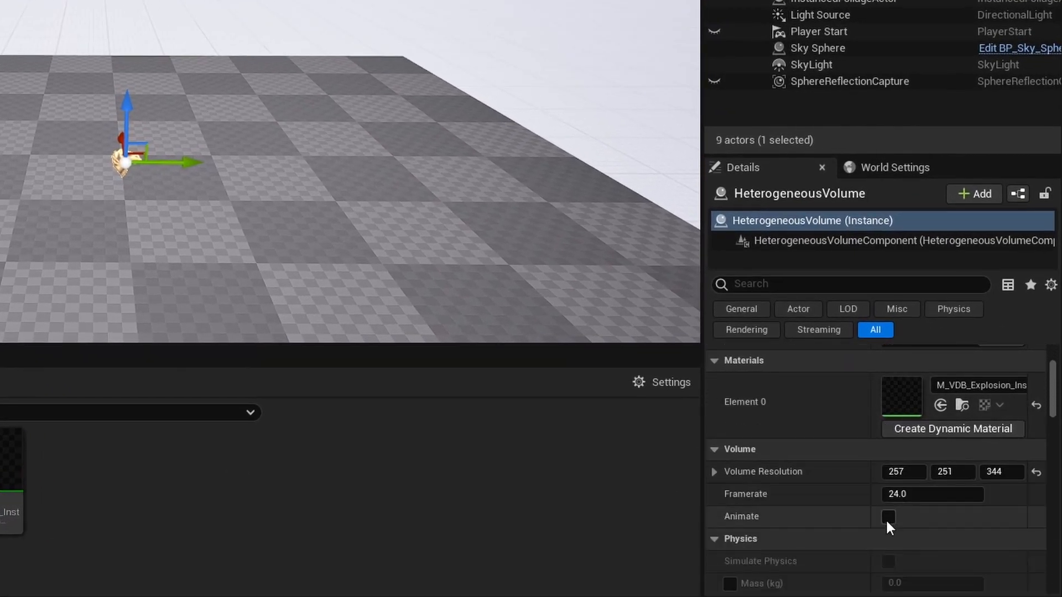
{"action": "left_click", "coordinate": [888, 518]}
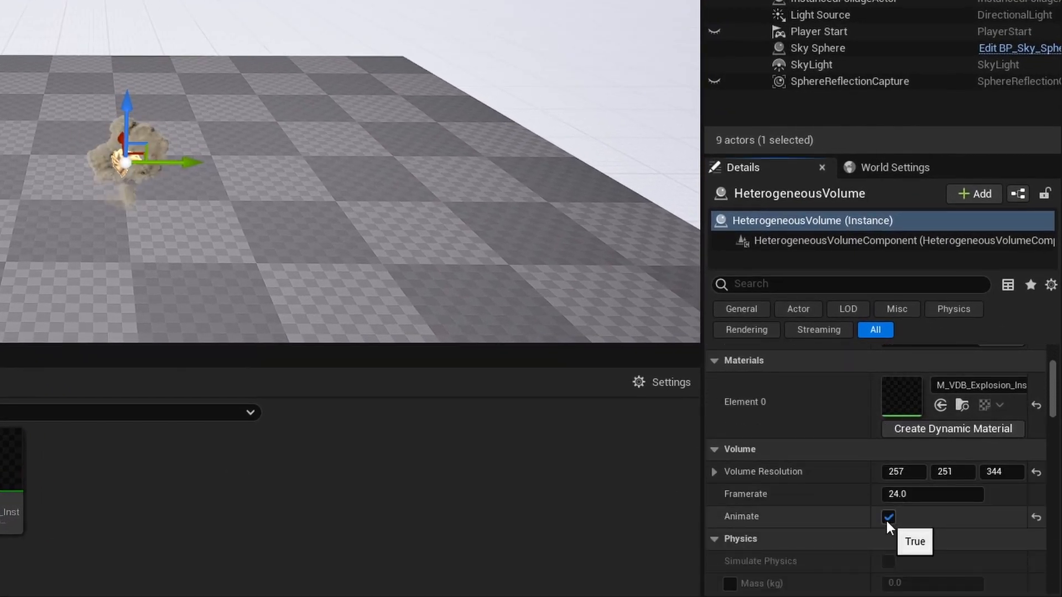
{"action": "scroll", "coordinate": [879, 513], "scroll_direction": "up", "scroll_amount": 3}
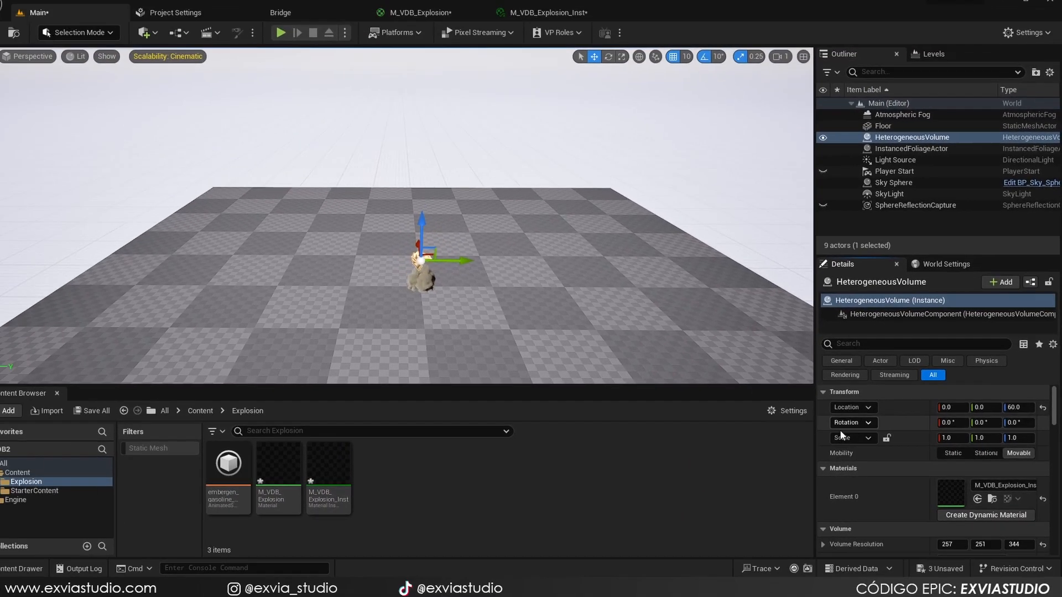
Scale the HeterogeneousVolume actor uniformly to 10 on all axes
{"action": "key", "text": "a"}
{"action": "right_click_drag", "start_coordinate": [426, 245], "coordinate": [484, 249]}
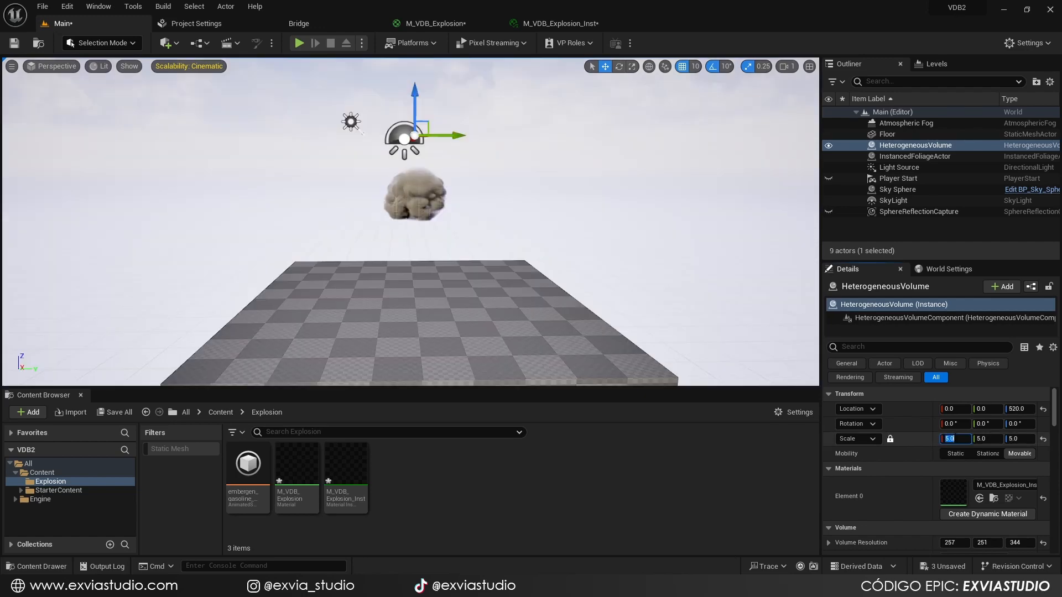
{"action": "type", "text": "10"}
{"action": "key", "text": "Return"}
{"action": "right_click_drag", "start_coordinate": [531, 263], "coordinate": [529, 263]}
{"action": "left_click", "coordinate": [445, 150]}
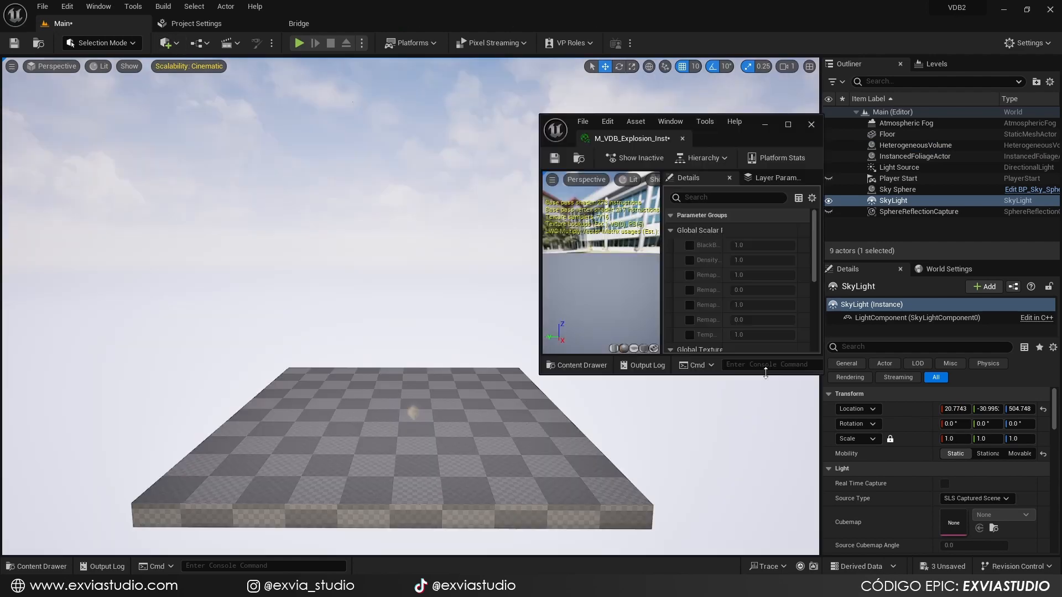
Enable all the global scalar parameter overrides of M_VDB_Explosion_Inst, from BlackBody Parameter to Temp Mult, enlarging its parameter area
{"action": "left_click_drag", "start_coordinate": [764, 382], "coordinate": [763, 424]}
{"action": "left_click", "coordinate": [690, 245]}
{"action": "left_click", "coordinate": [690, 260]}
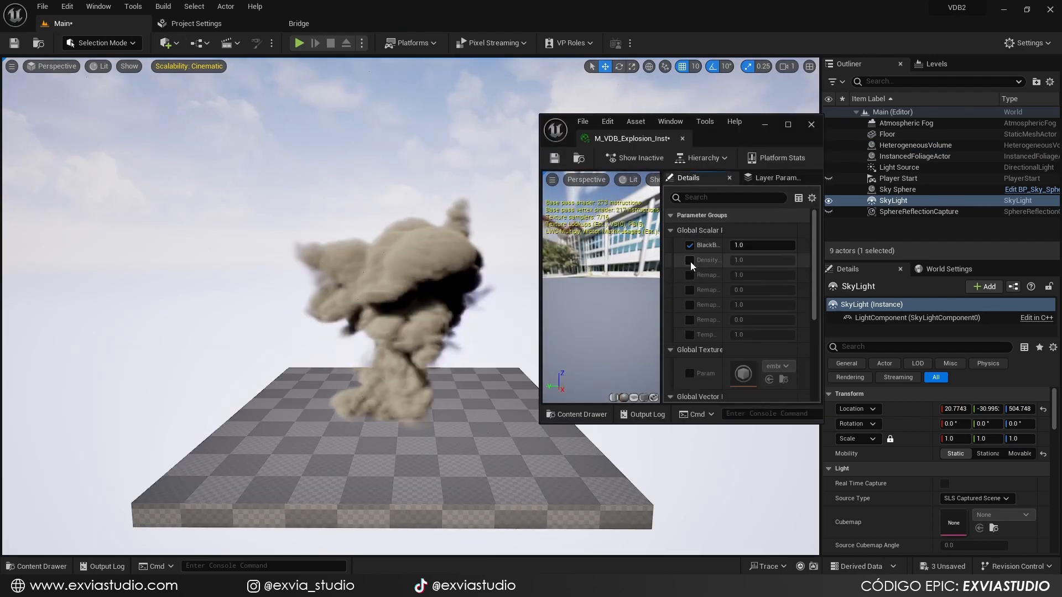
{"action": "left_click", "coordinate": [690, 275]}
{"action": "left_click", "coordinate": [690, 290]}
{"action": "left_click", "coordinate": [690, 305]}
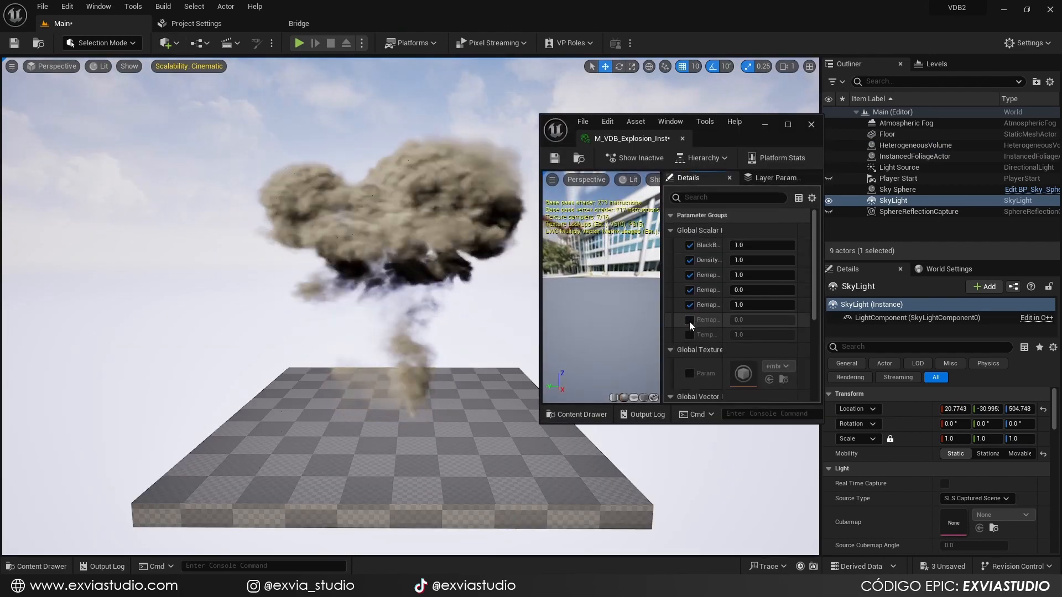
{"action": "left_click", "coordinate": [690, 319]}
{"action": "left_click", "coordinate": [690, 335]}
{"action": "left_click_drag", "start_coordinate": [662, 336], "coordinate": [609, 336]}
{"action": "left_click_drag", "start_coordinate": [741, 139], "coordinate": [735, 100]}
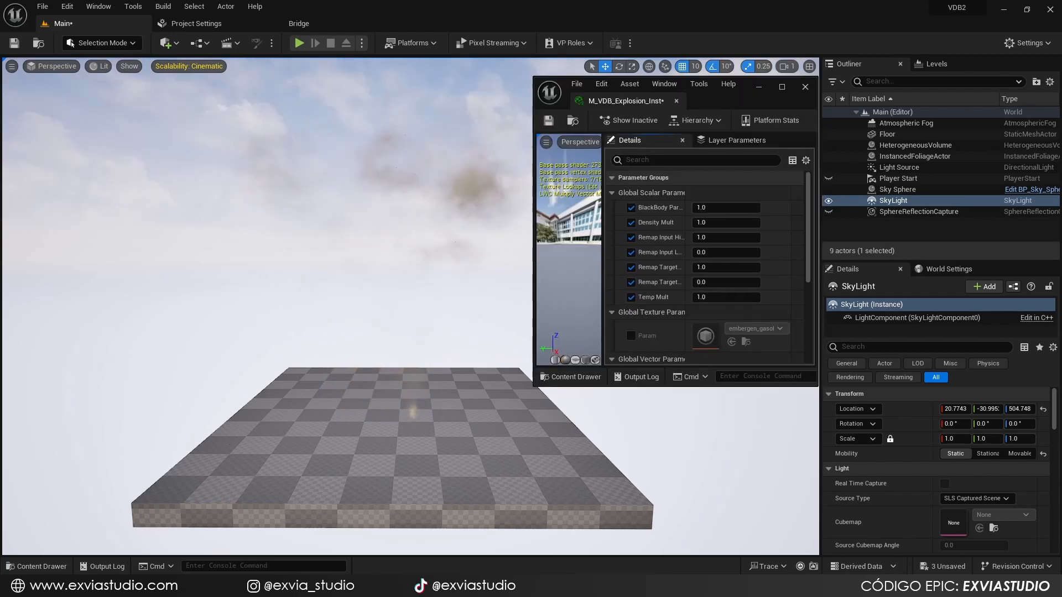
Set the Temp Mult parameter of the explosion material instance to 5000
{"action": "left_click", "coordinate": [719, 298]}
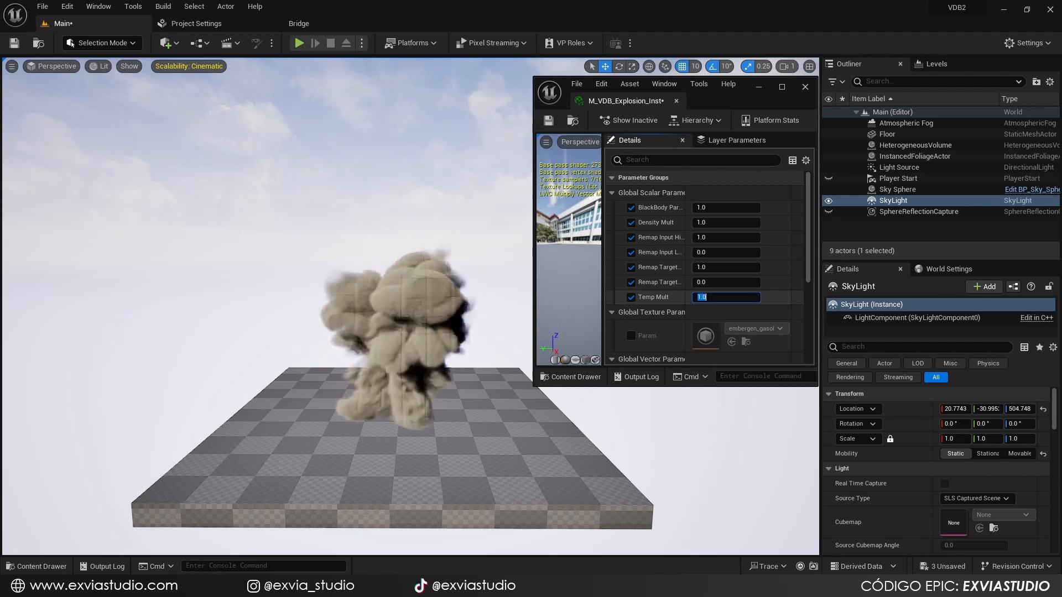
{"action": "type", "text": "5000"}
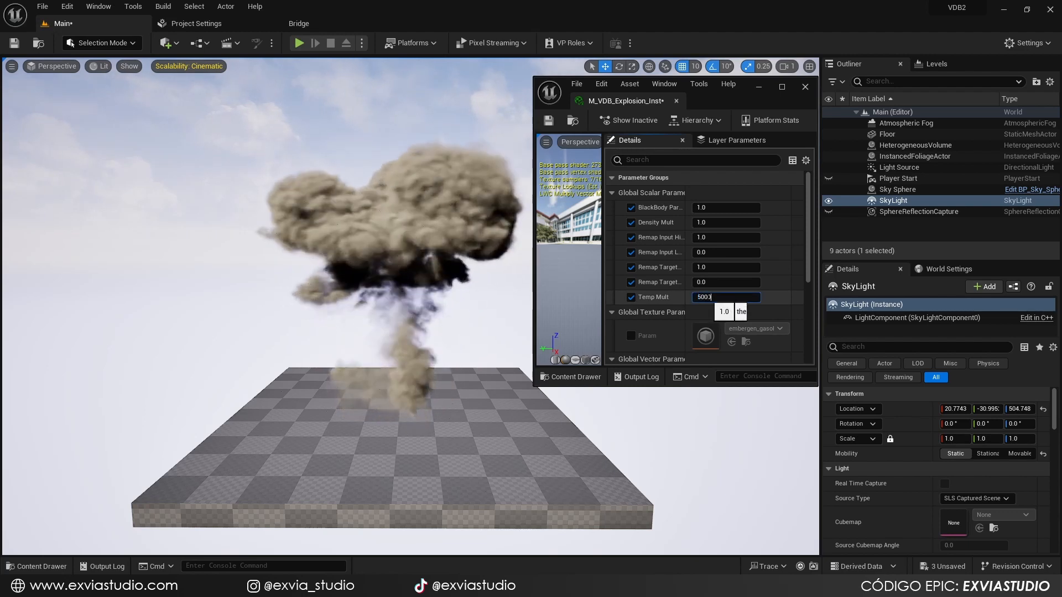
{"action": "key", "text": "Return"}
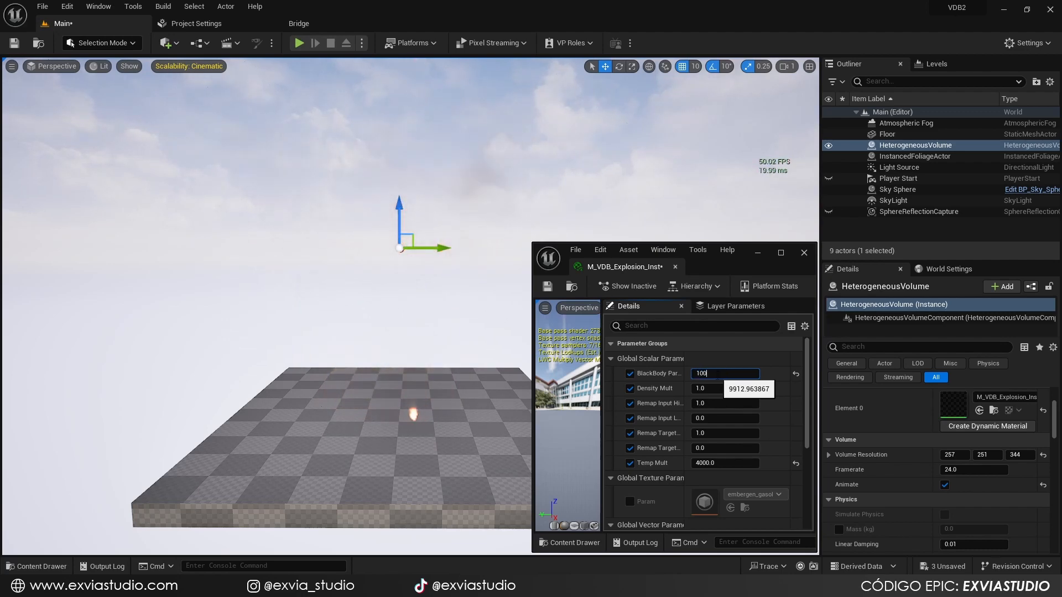
Try a BlackBody Parameter of 1000 on the material instance, and set it to 1 instead
{"action": "type", "text": "1000"}
{"action": "key", "text": "Return"}
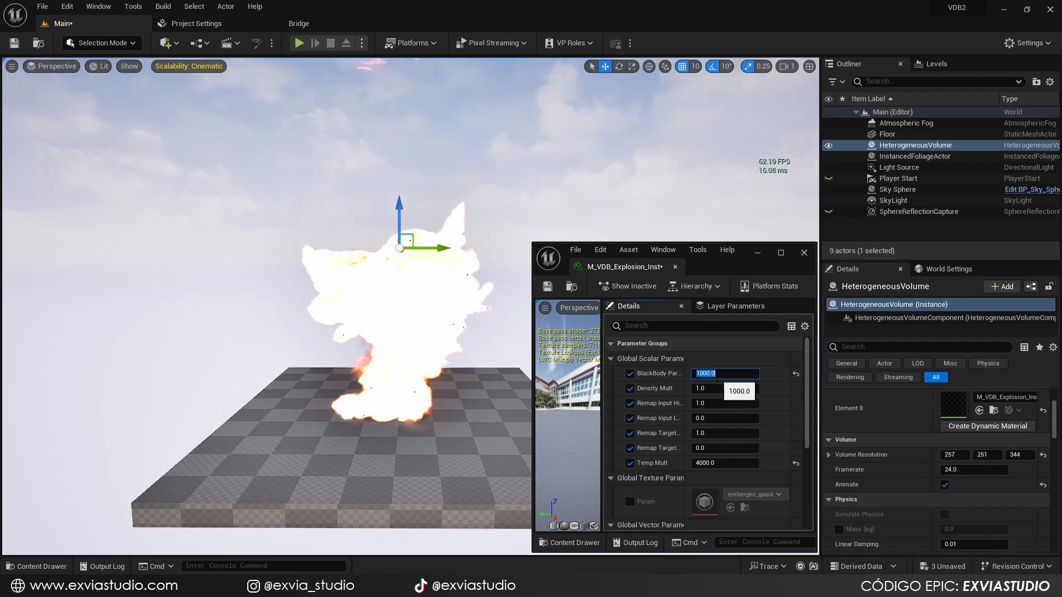
{"action": "type", "text": "1"}
{"action": "key", "text": "Tab"}
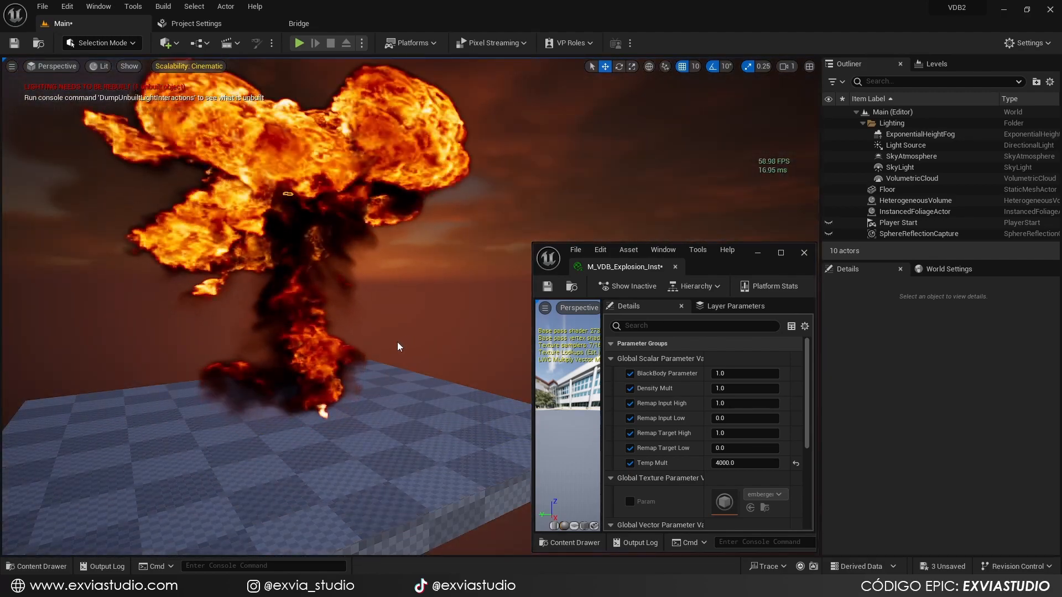
Rotate the sun's direction interactively to change the sky lighting around the explosion
{"action": "mouse_move", "coordinate": [398, 343]}
{"action": "right_mouse_down"}
{"action": "mouse_move", "coordinate": [412, 342]}
{"action": "mouse_move", "coordinate": [365, 339]}
{"action": "mouse_move", "coordinate": [381, 337]}
{"action": "right_mouse_up"}
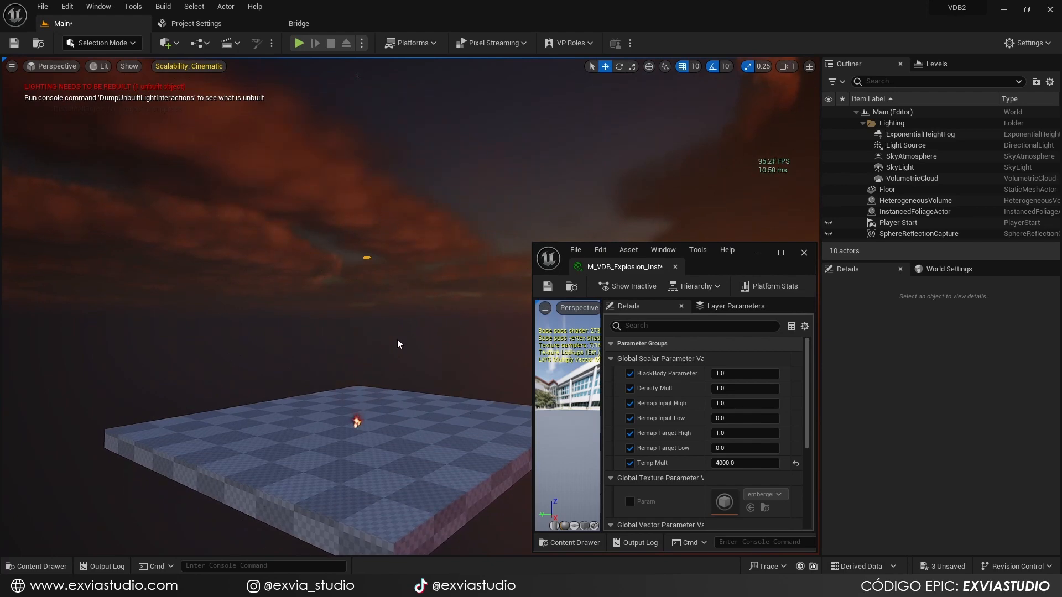
{"action": "right_click_drag", "start_coordinate": [397, 339], "coordinate": [380, 327]}
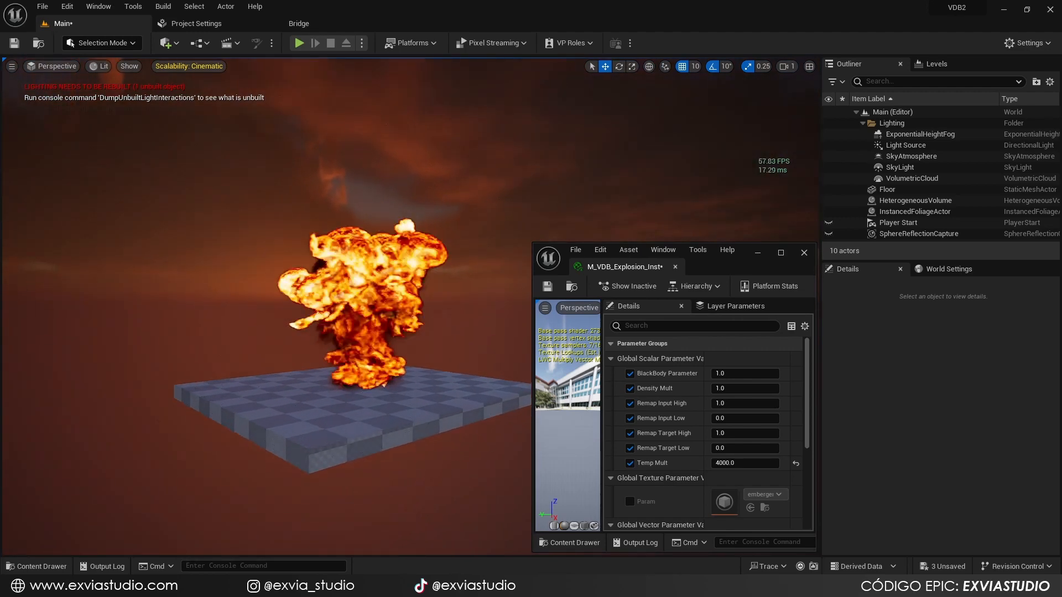
{"action": "right_click_drag", "start_coordinate": [388, 344], "coordinate": [390, 348]}
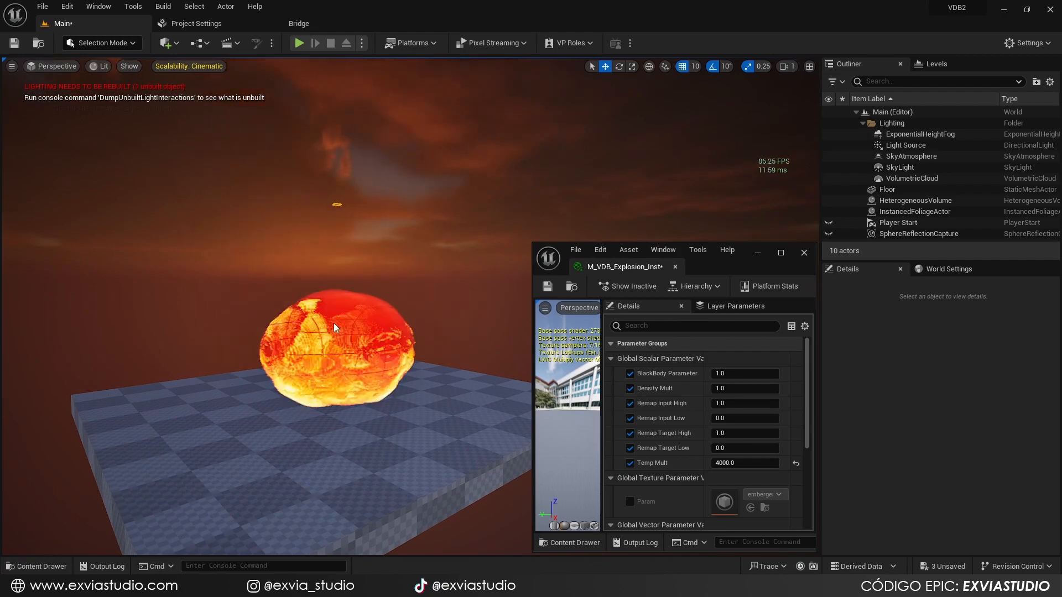
{"action": "right_click_drag", "start_coordinate": [330, 326], "coordinate": [362, 327]}
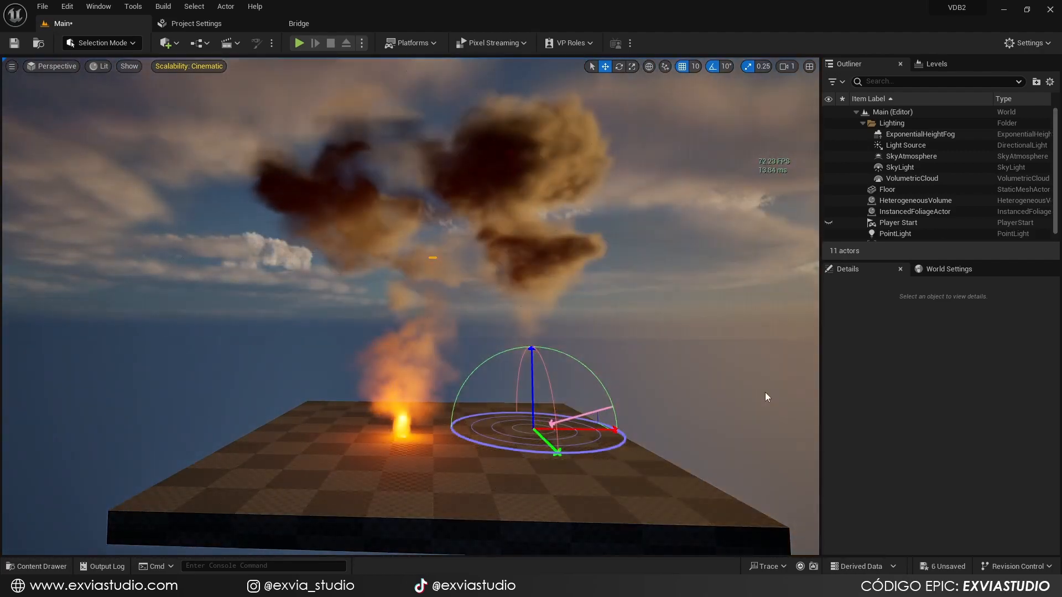
{"action": "key", "text": "ctrl+l"}
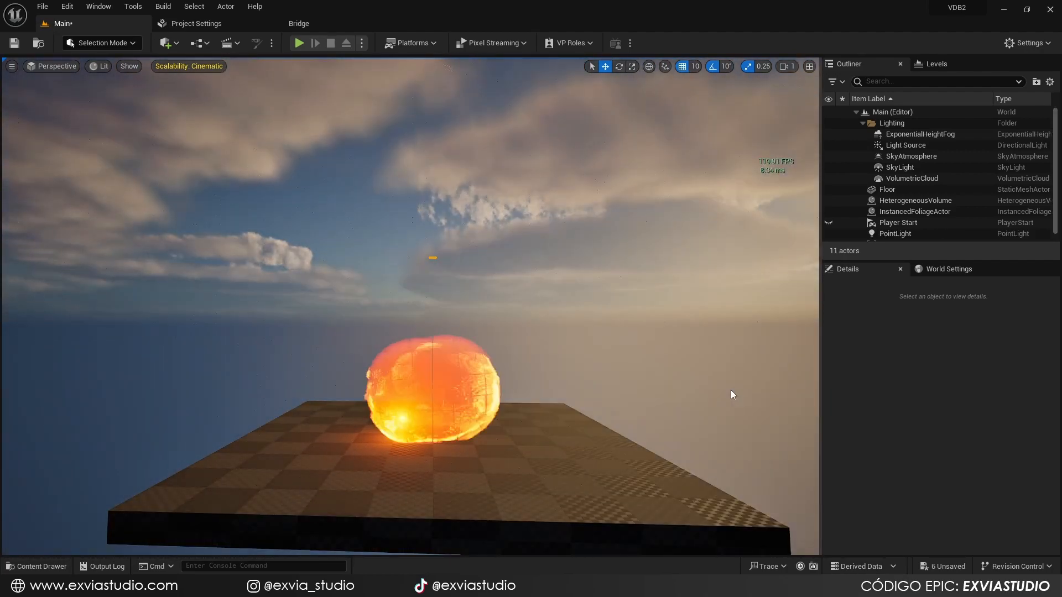
{"action": "key", "text": "ctrl+l"}
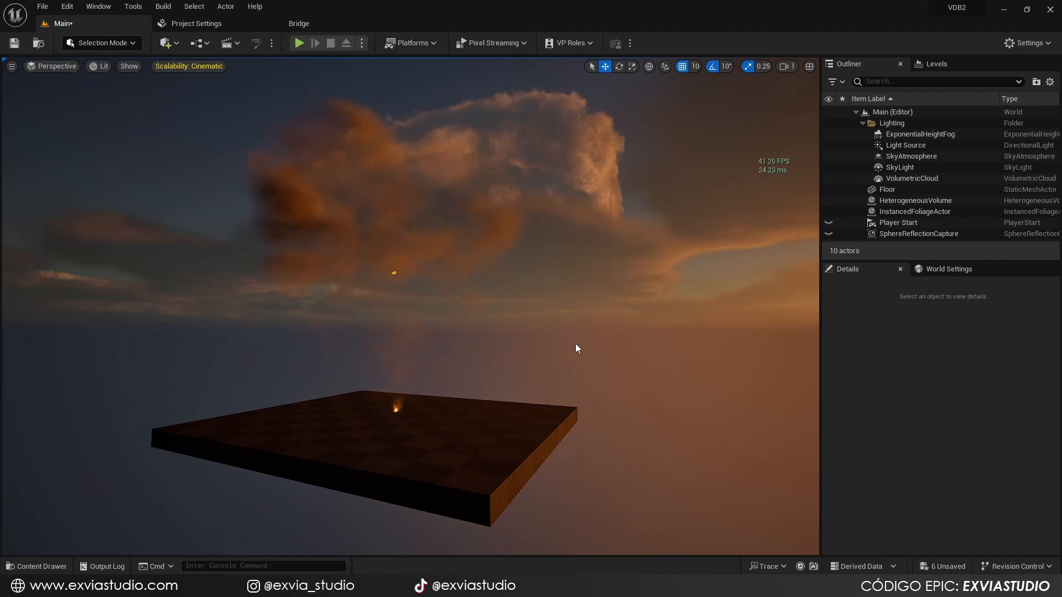
Add a Point Light to the level at the base of the explosion on the floor
{"action": "right_click_drag", "start_coordinate": [410, 307], "coordinate": [267, 297]}
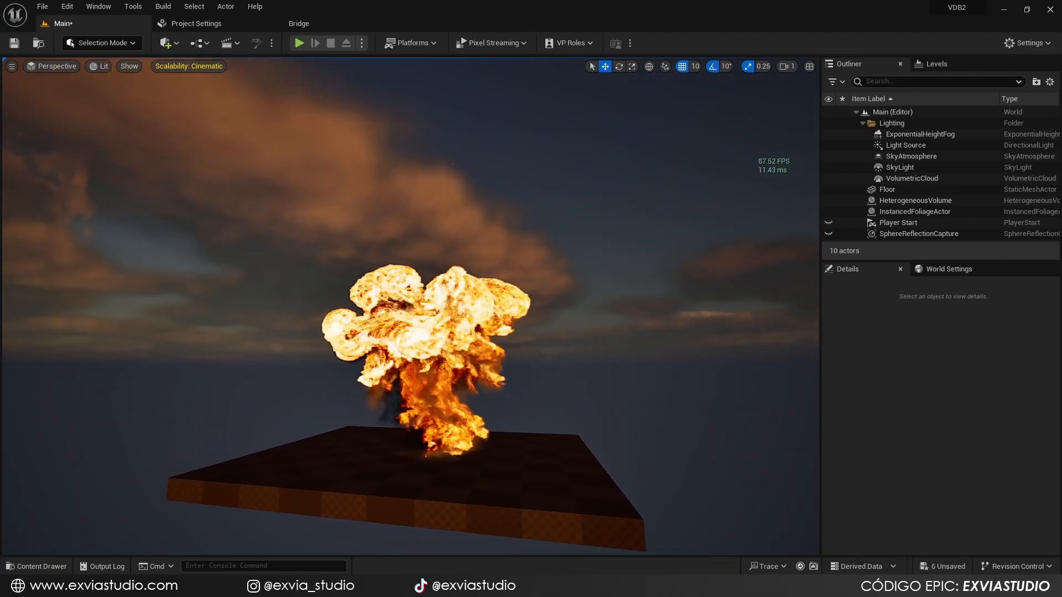
{"action": "left_click", "coordinate": [104, 65]}
{"action": "right_click_drag", "start_coordinate": [671, 227], "coordinate": [811, 249]}
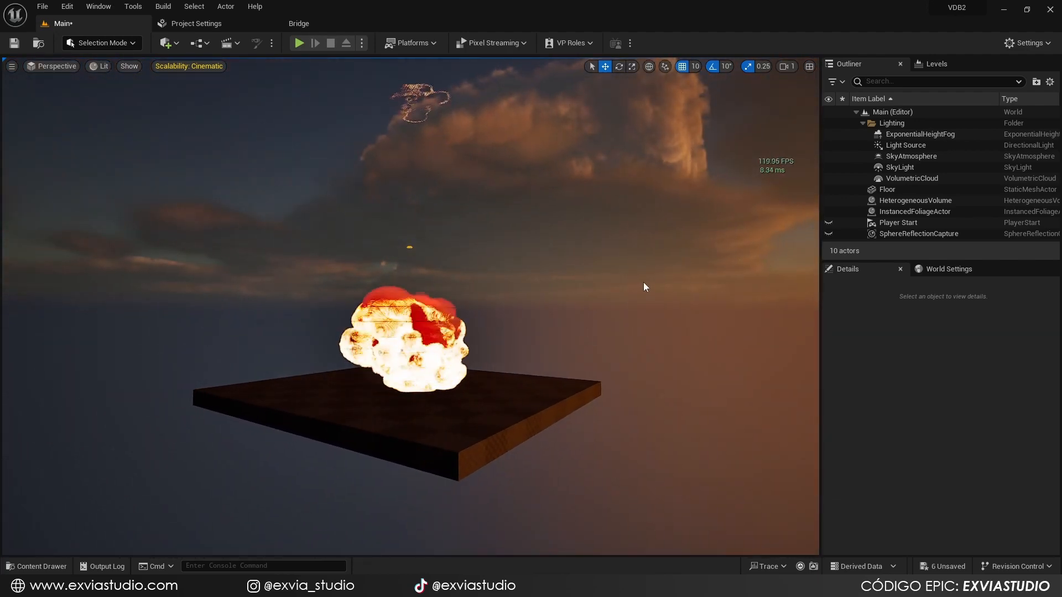
{"action": "mouse_move", "coordinate": [452, 176]}
{"action": "right_mouse_down"}
{"action": "mouse_move", "coordinate": [475, 148]}
{"action": "mouse_move", "coordinate": [28, 145]}
{"action": "mouse_move", "coordinate": [24, 169]}
{"action": "right_mouse_up"}
{"action": "key", "text": "d"}
{"action": "key", "text": "w"}
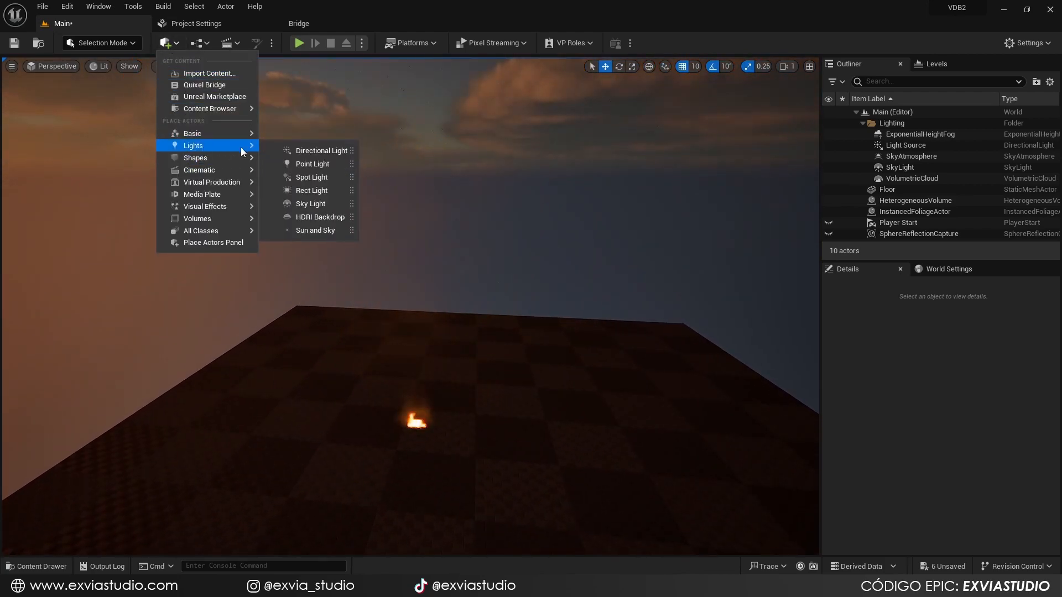
{"action": "left_click", "coordinate": [319, 169]}
Set the Point Light's temperature first to 3000 and finally to 1500 for a warm fire glow
{"action": "left_click", "coordinate": [972, 497]}
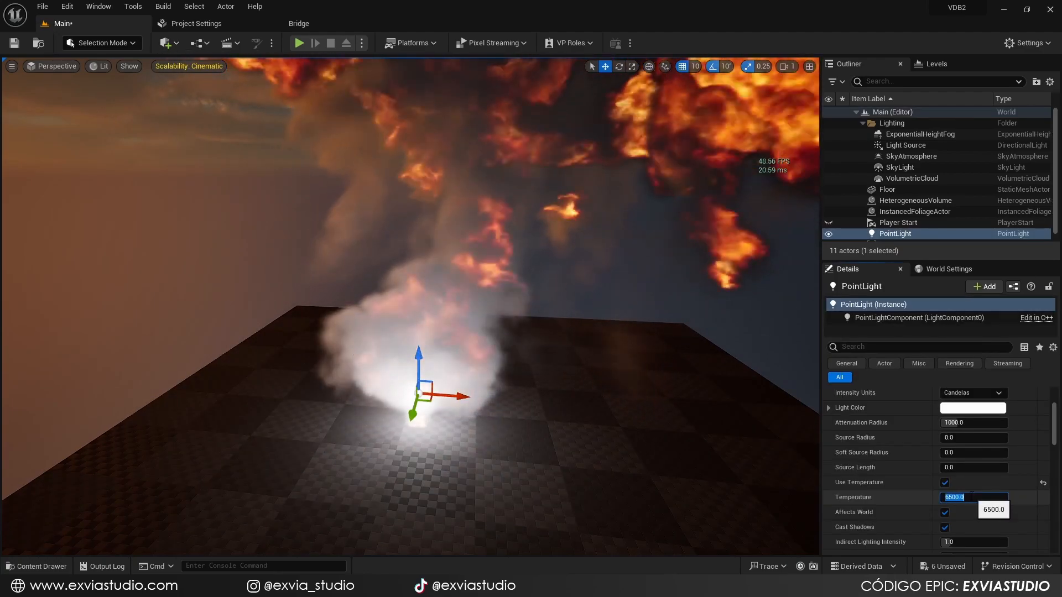
{"action": "type", "text": "30"}
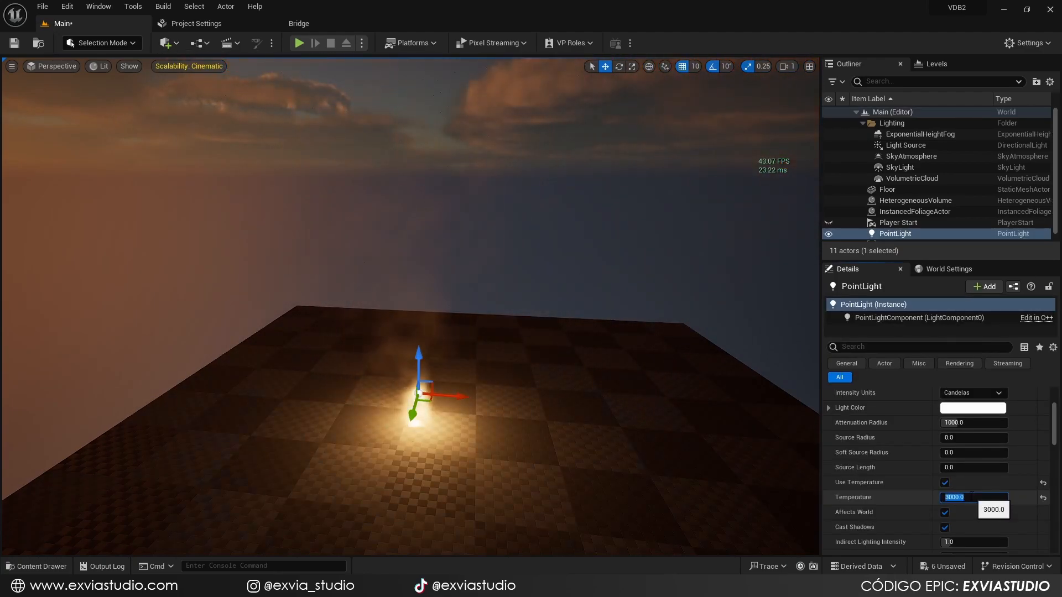
{"action": "type", "text": "1500"}
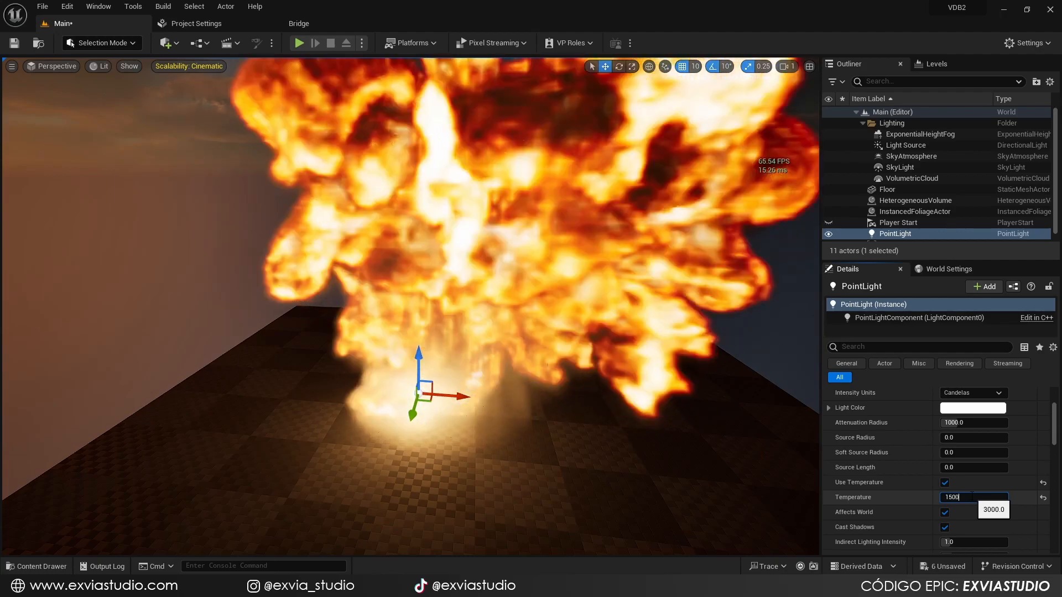
{"action": "key", "text": "Return"}
Deselect the Point Light and examine the lit explosion from different angles around the floor
{"action": "key", "text": "s"}
{"action": "right_click_drag", "start_coordinate": [531, 332], "coordinate": [533, 257]}
{"action": "key", "text": "Escape"}
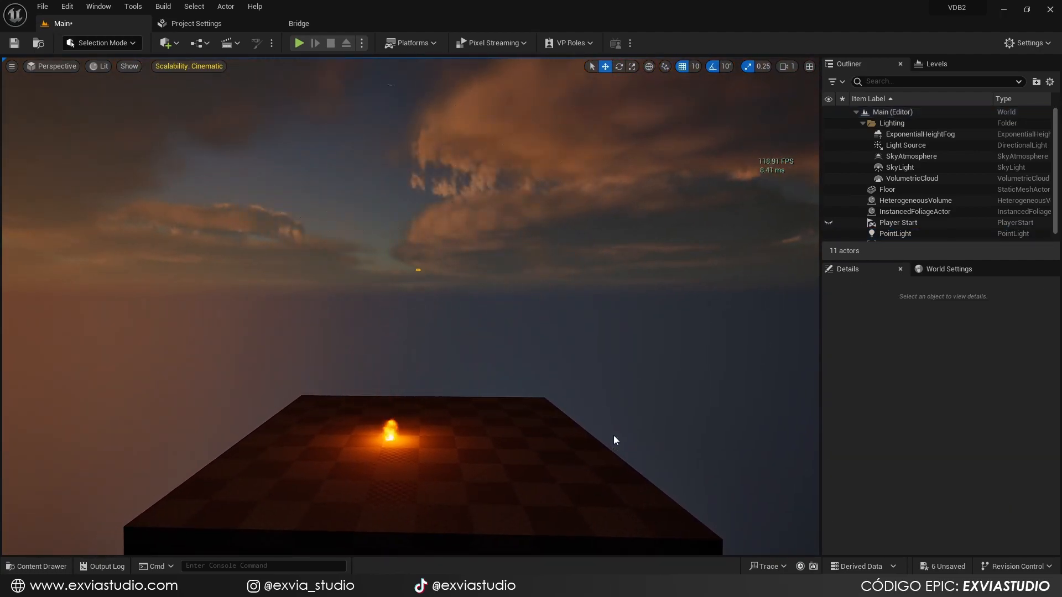
{"action": "key", "text": "d"}
{"action": "right_click_drag", "start_coordinate": [628, 437], "coordinate": [575, 431]}
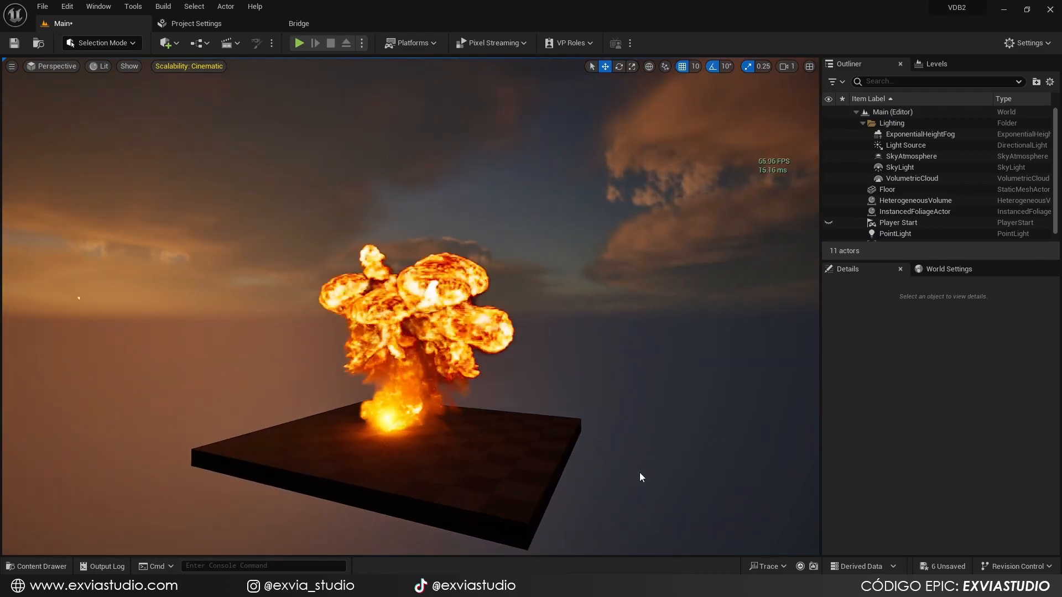